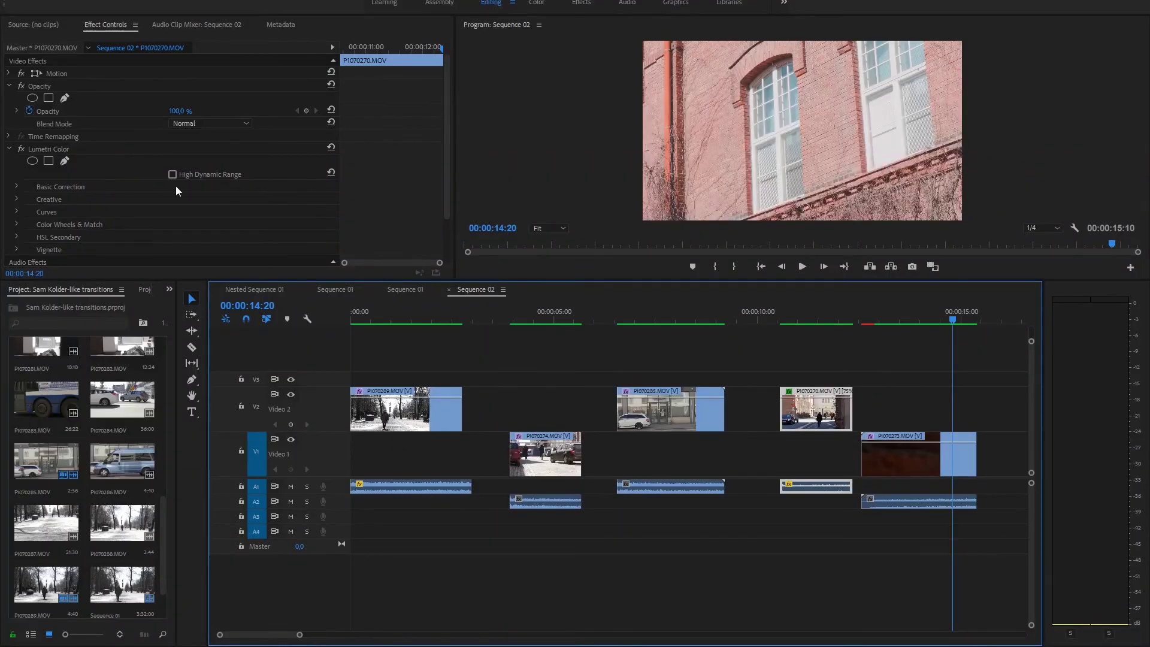
- Collapse the Lumetri Color and Opacity settings and move the playhead to 00:00:00:00
left_click(9, 149)
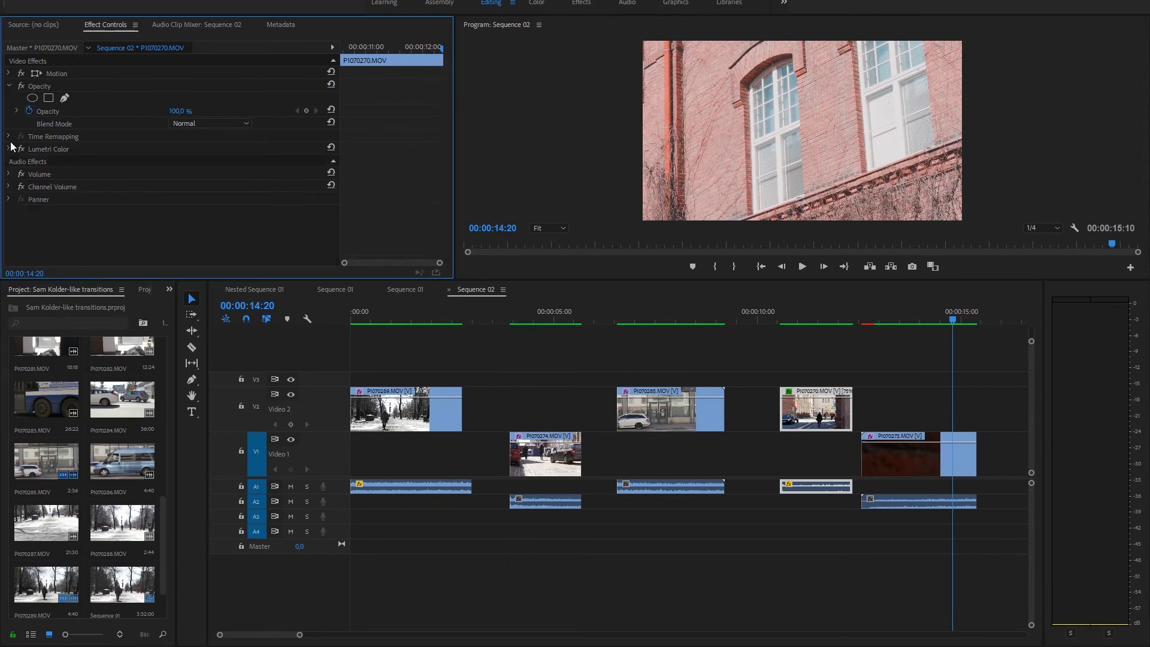
left_click(9, 86)
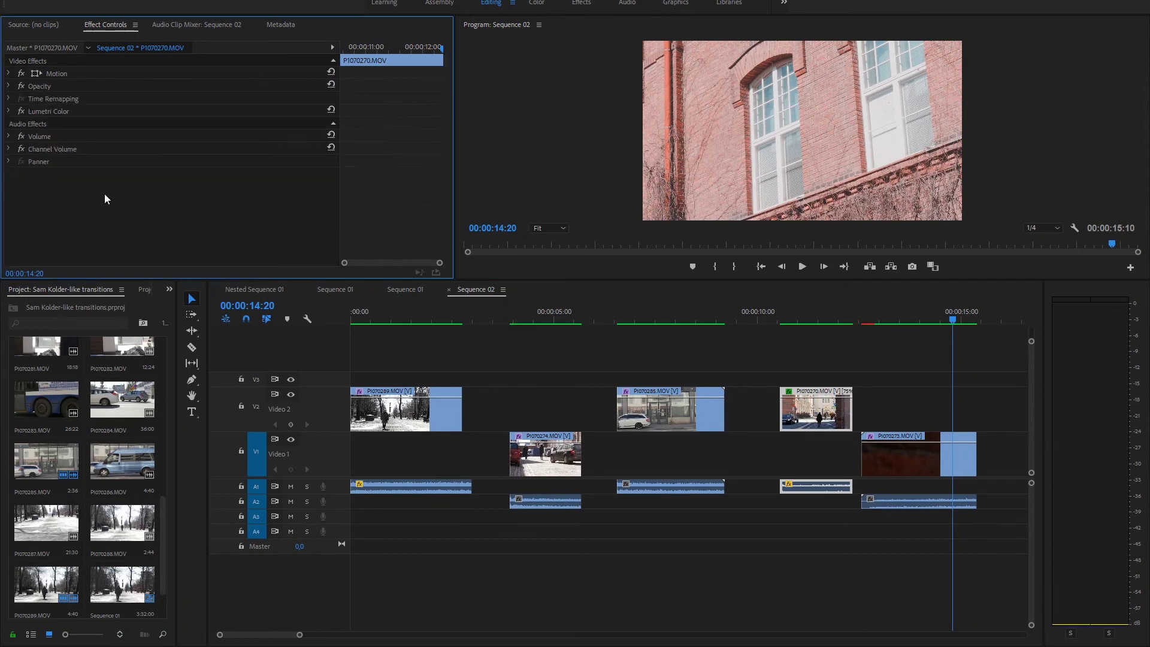
left_click(409, 313)
left_click_drag(411, 311, 356, 319)
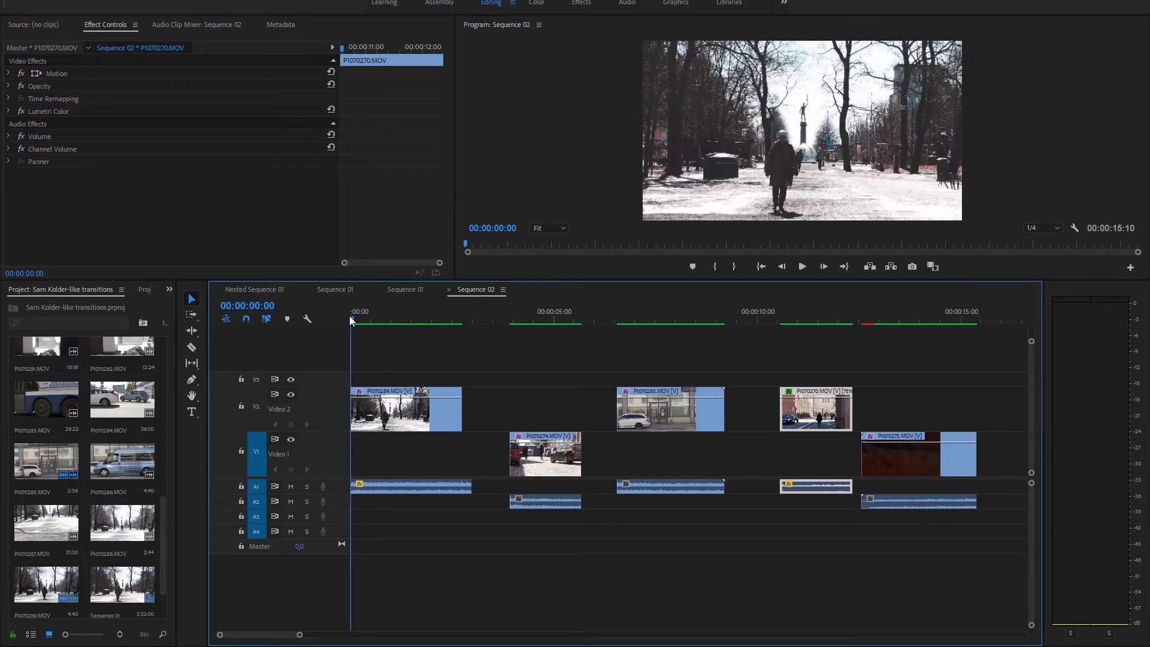
- Preview the transition, then slide P1070274 on Video 1 about 1:24 earlier
key("space")
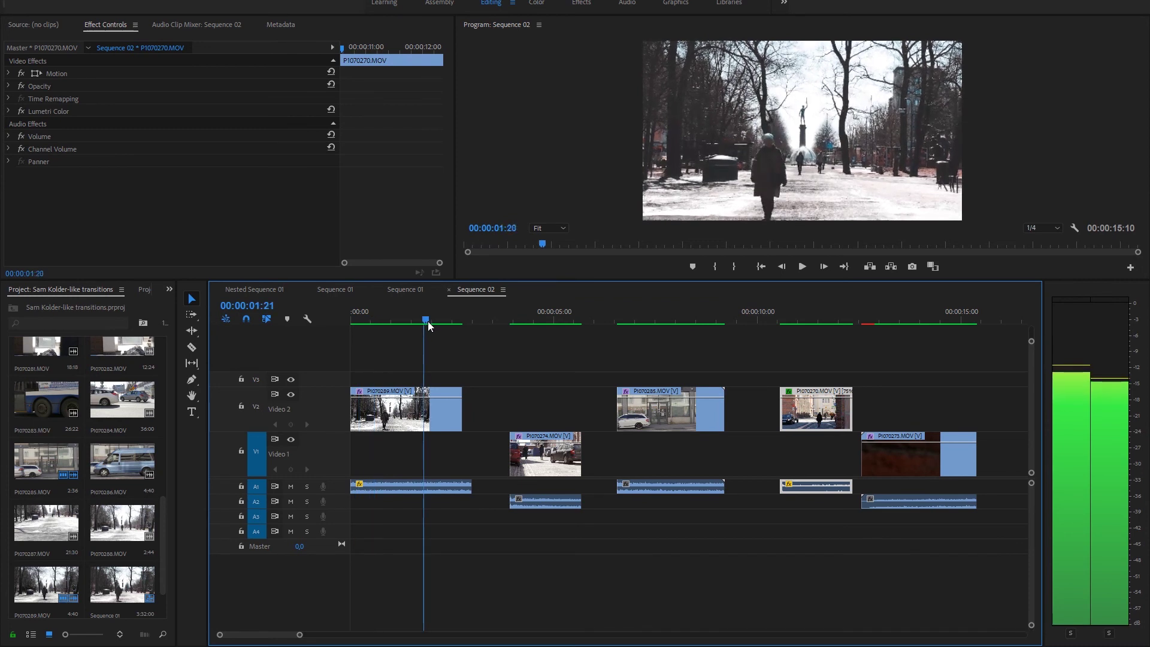
left_click_drag(440, 324, 454, 324)
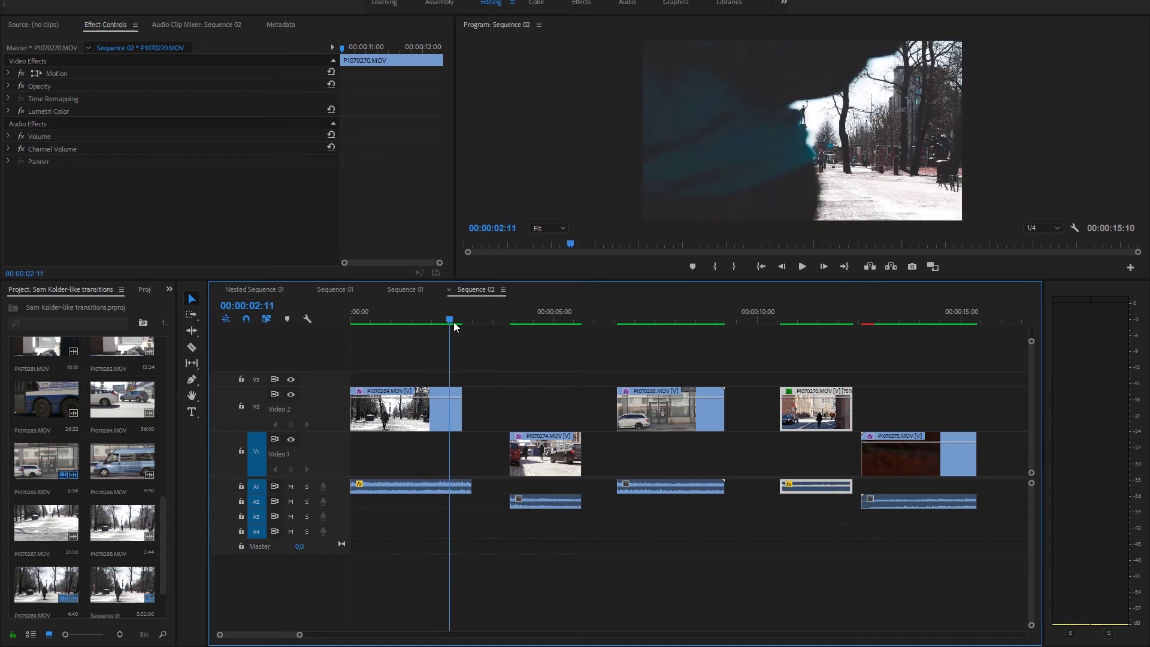
left_click_drag(451, 319, 598, 342)
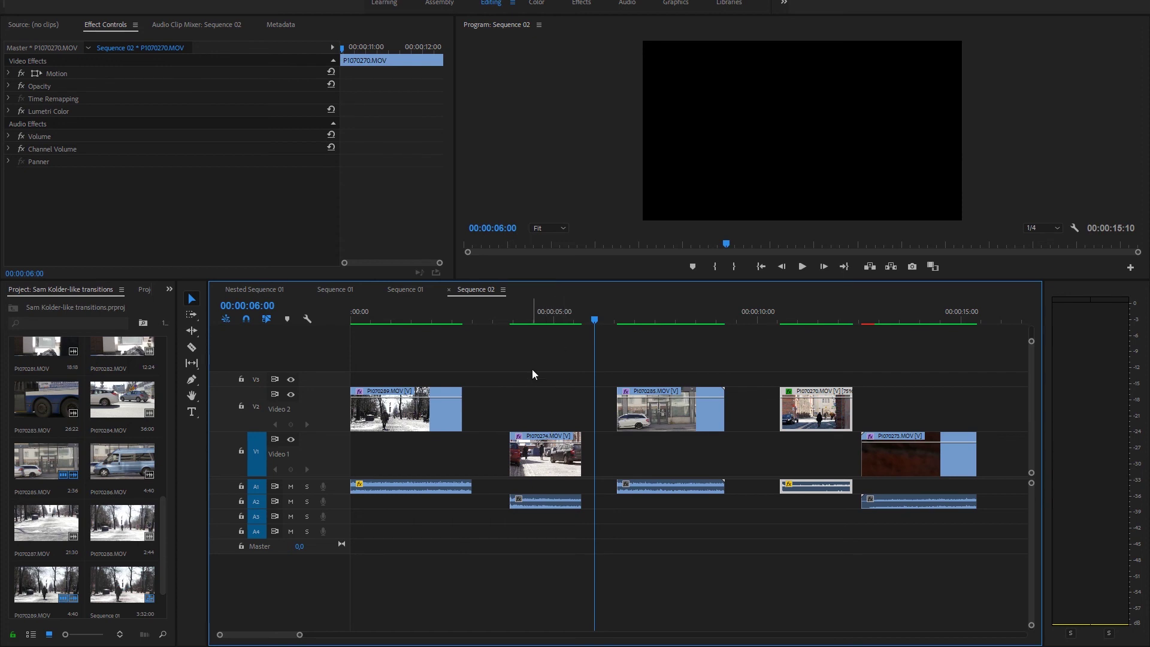
left_click_drag(544, 441, 470, 441)
left_click_drag(454, 307, 450, 307)
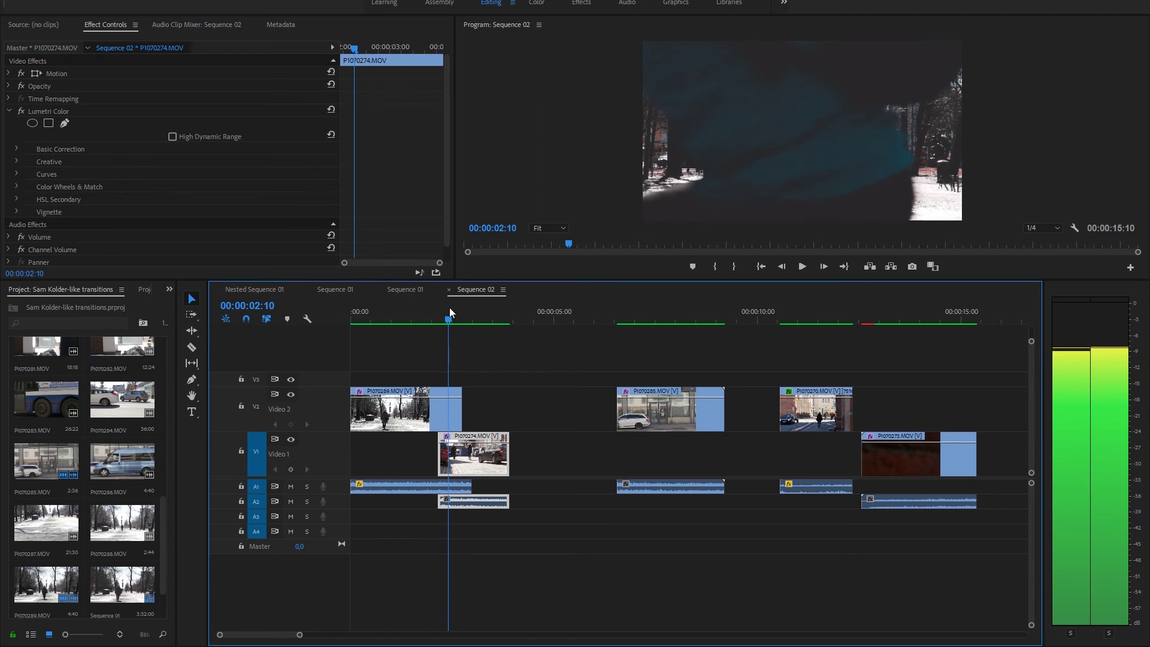
- Check frames around 00:00:02:10 and nudge P1070274 a few frames later to match
key("Left")
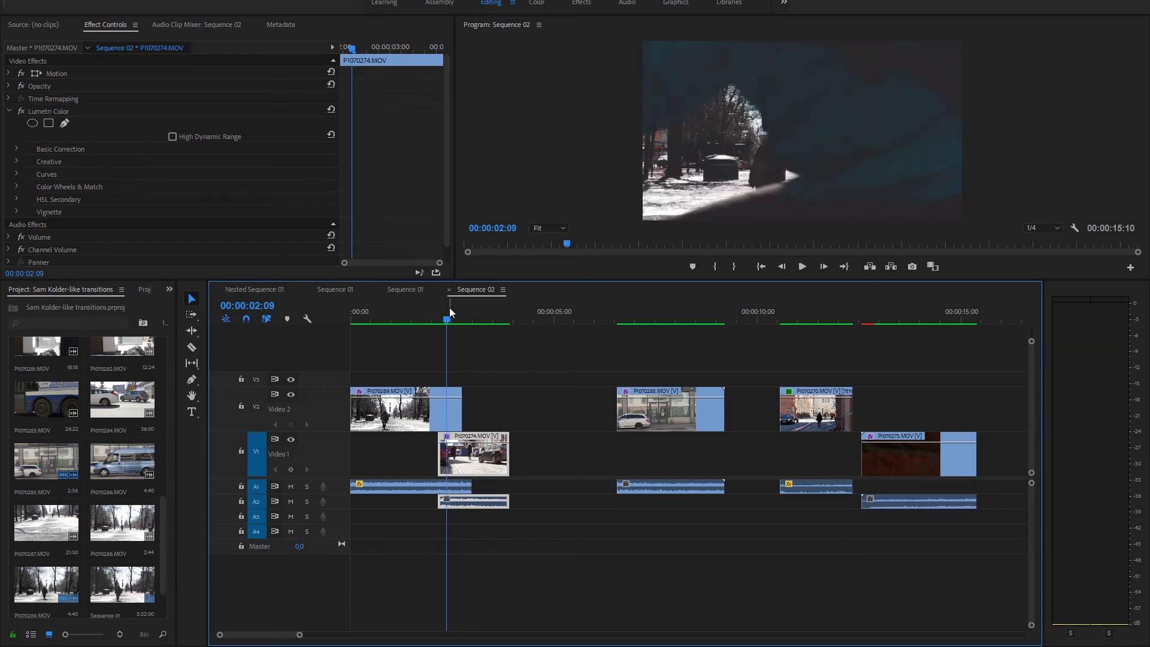
key("Right")
key("Left")
key("Right")
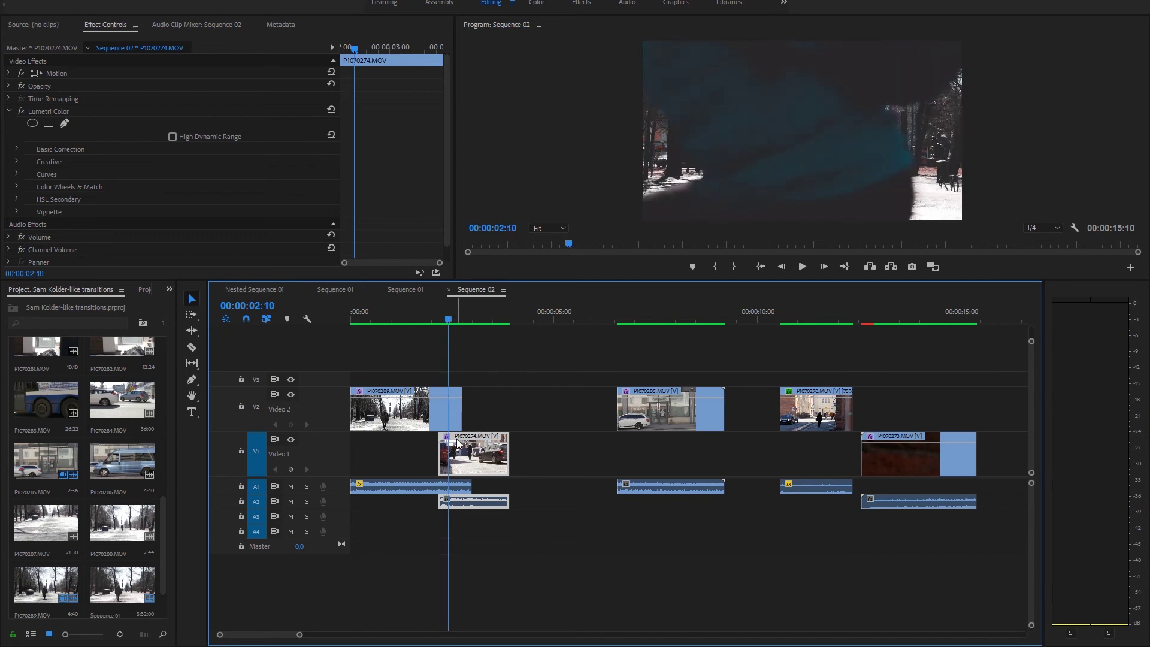
left_click_drag(457, 442, 463, 444)
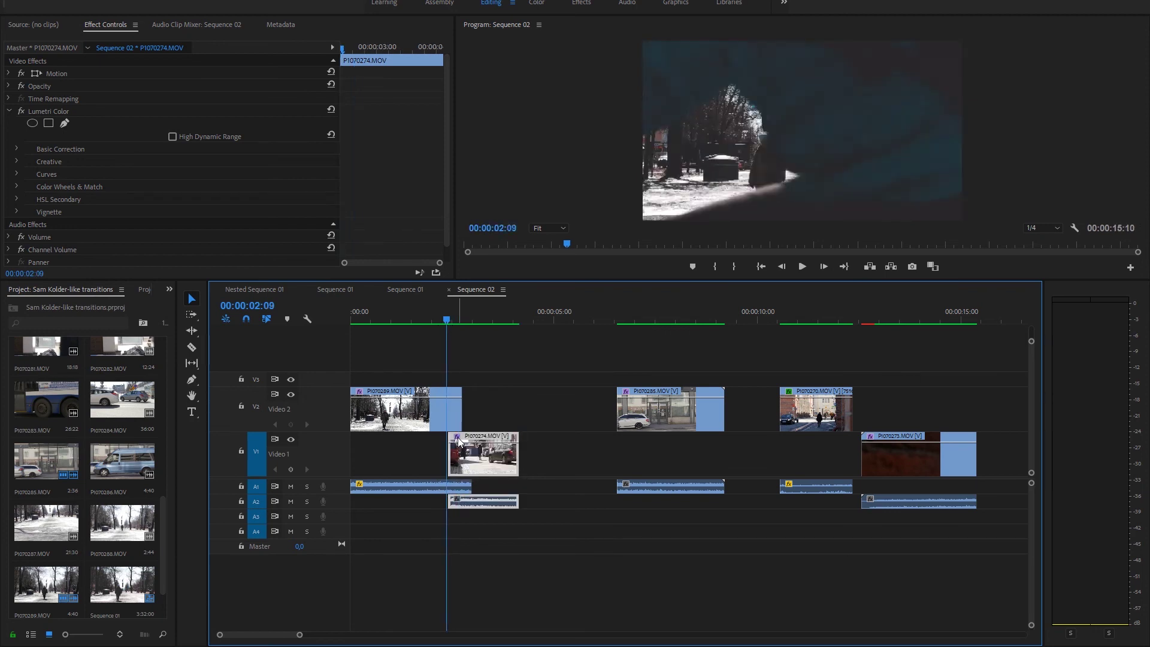
left_click_drag(458, 442, 462, 444)
key("Right")
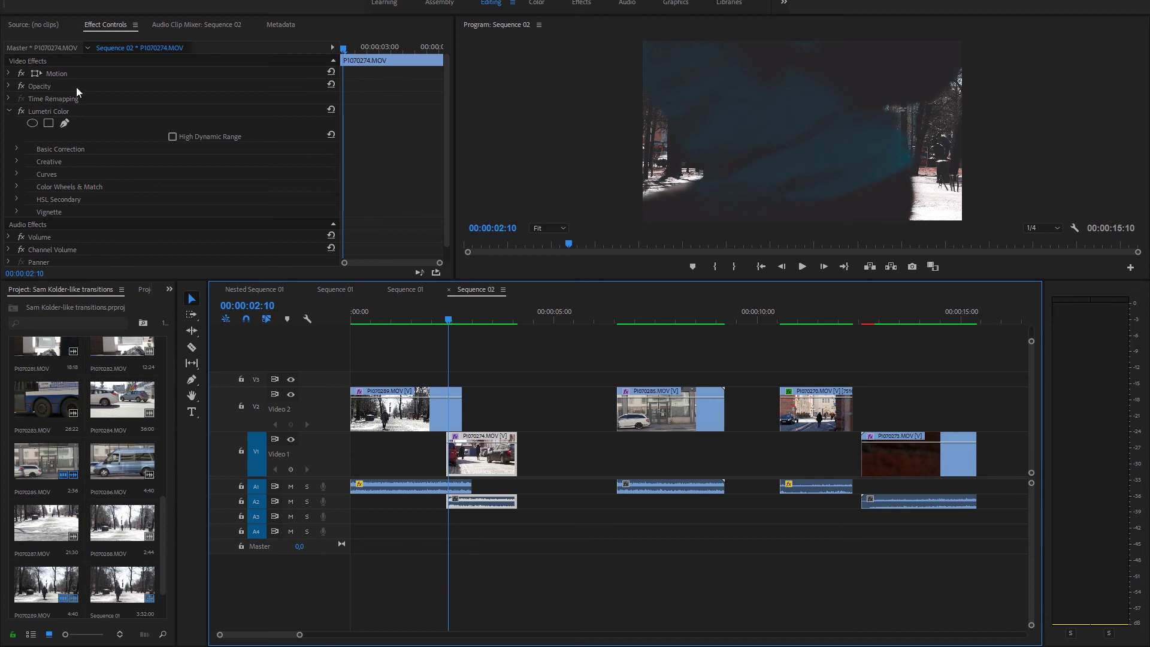
- Expand Opacity, add a freehand mask, and zoom the Program monitor to 25%
left_click(8, 86)
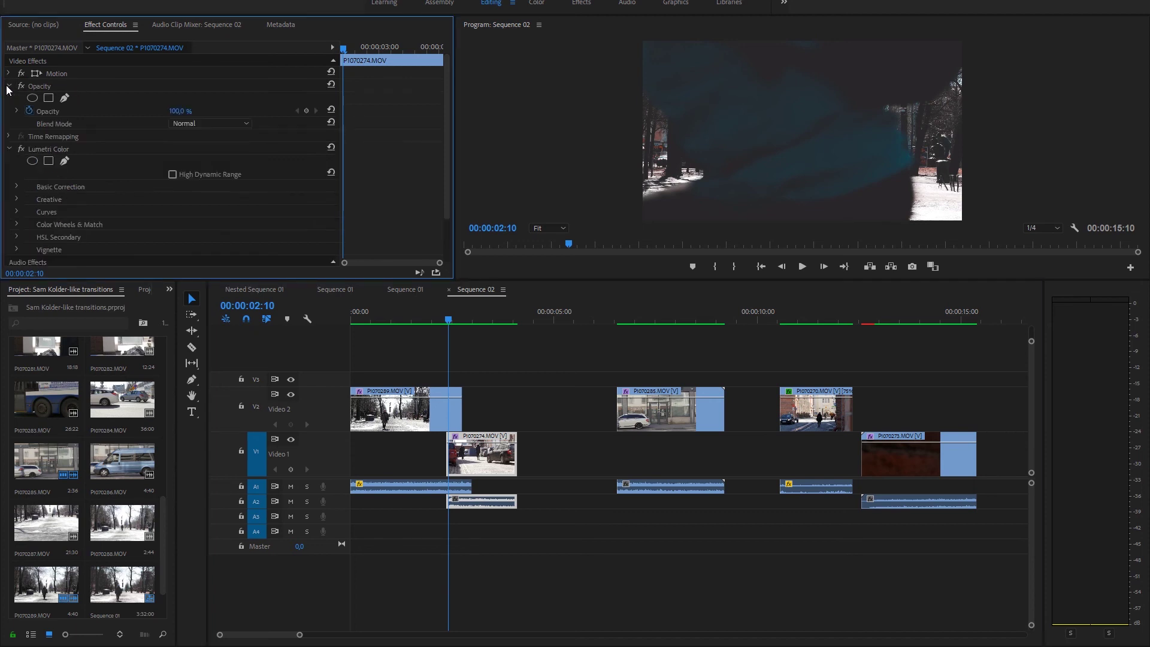
left_click(66, 98)
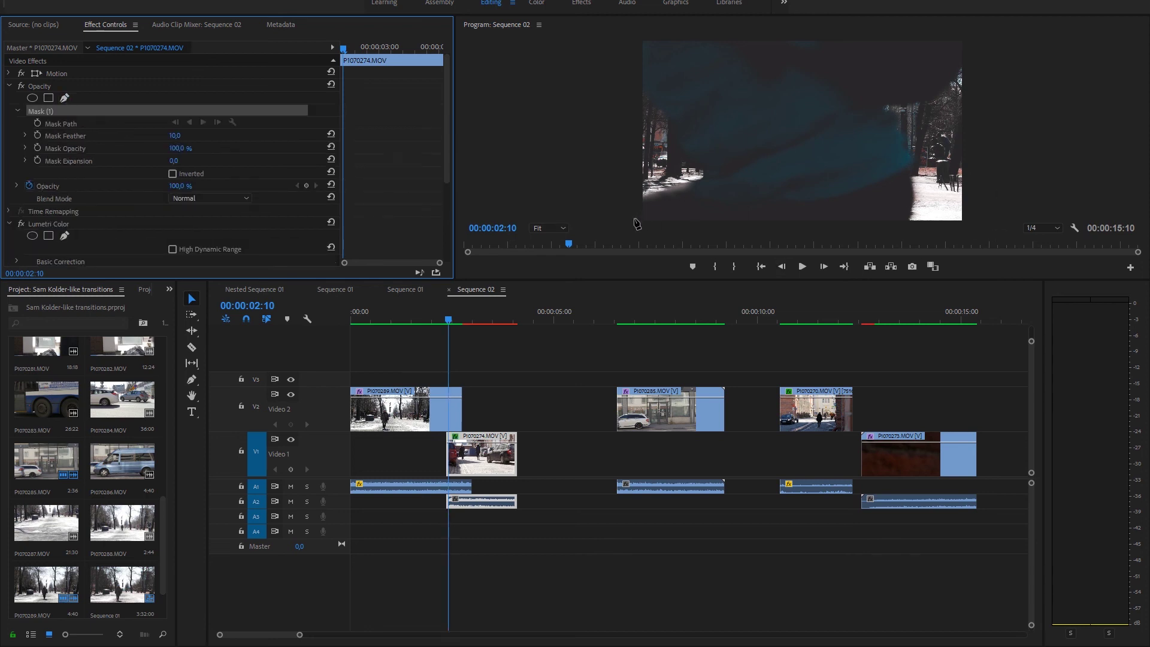
left_click(563, 228)
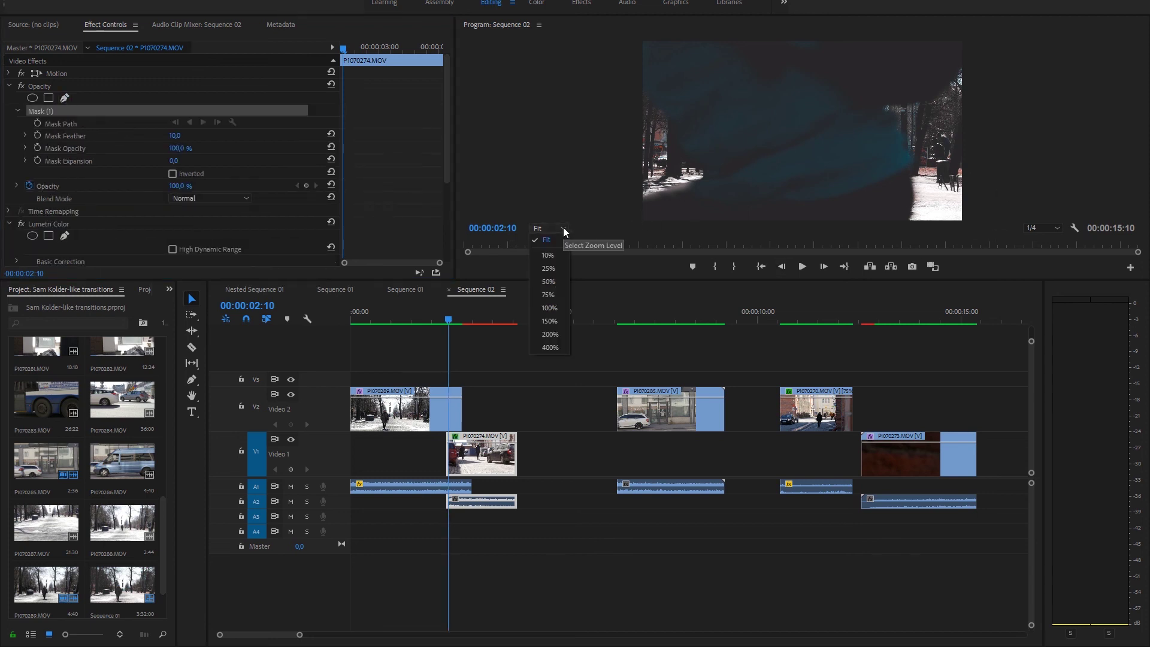
left_click(554, 266)
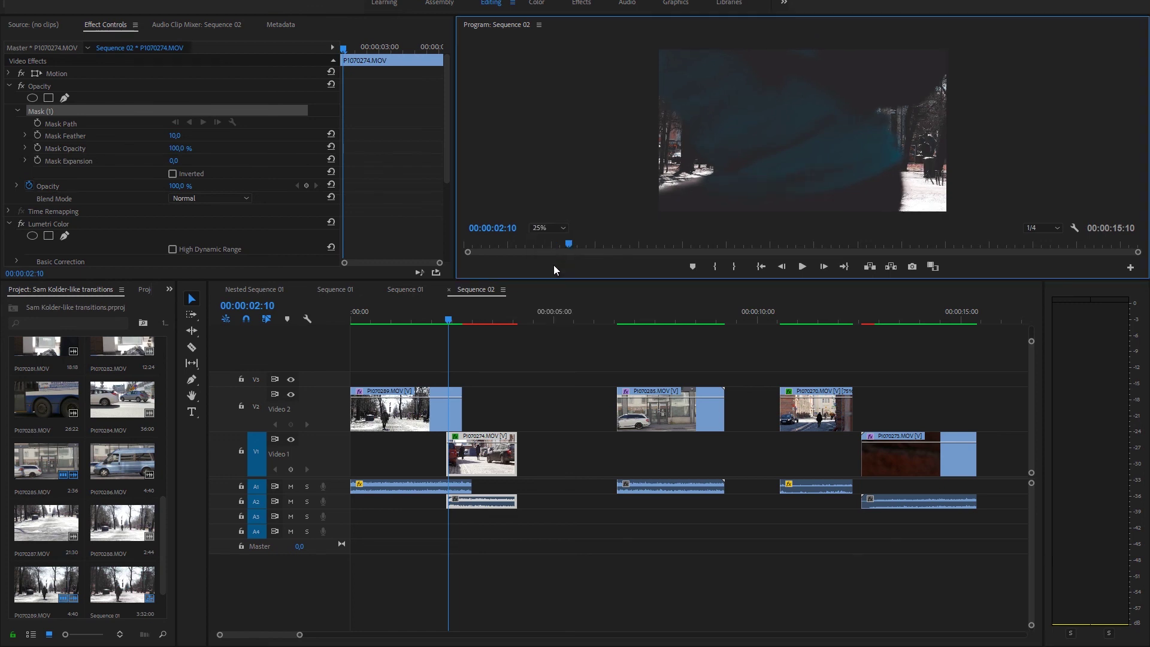
- Enlarge the monitor area, collapse Lumetri Color, and select clip P1070289 on Video 2
left_click_drag(452, 279, 447, 339)
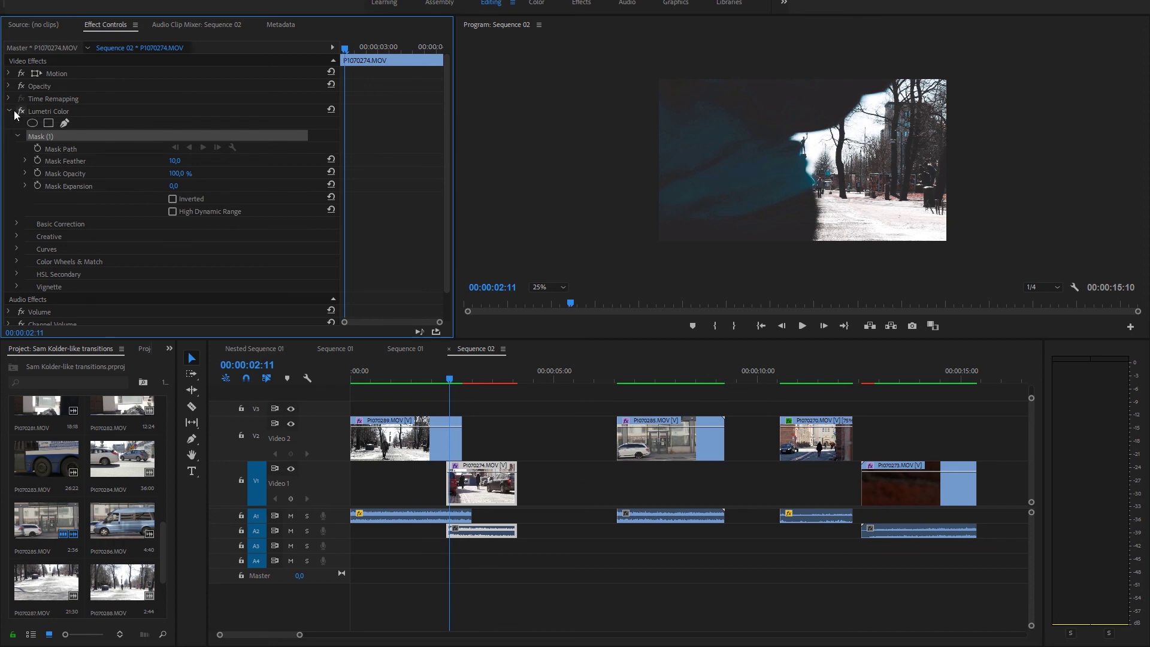
left_click(9, 111)
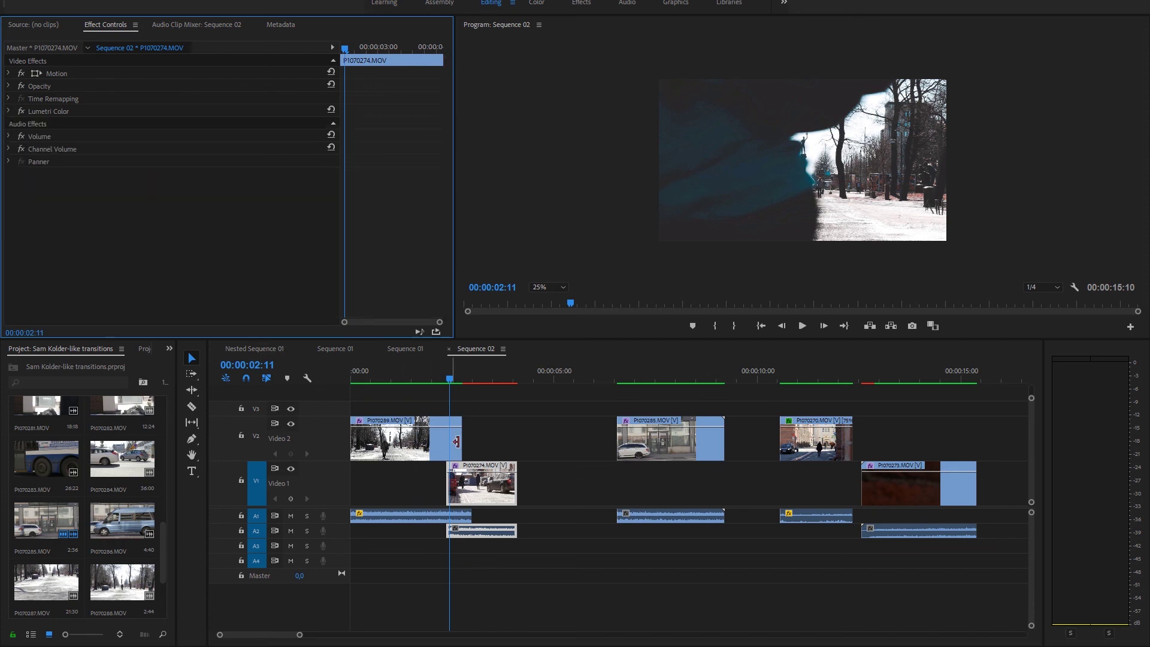
left_click(400, 449)
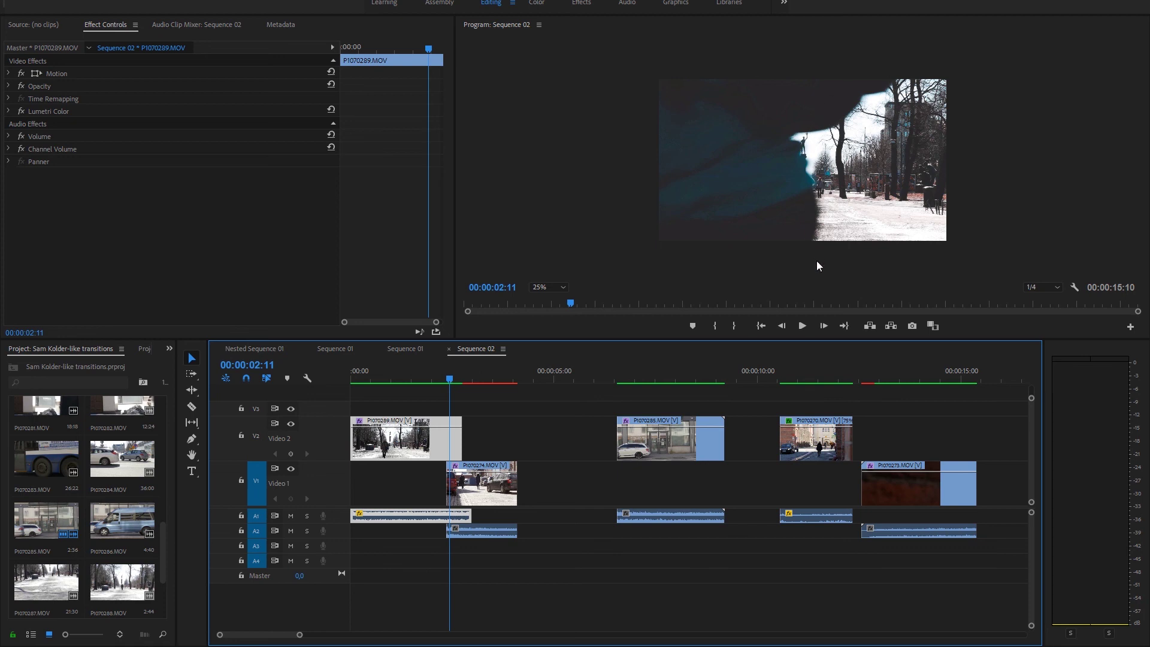
- Start a freehand mask on P1070289, placing points from the frame bottom up the biker's edge
left_click(9, 87)
left_click(65, 98)
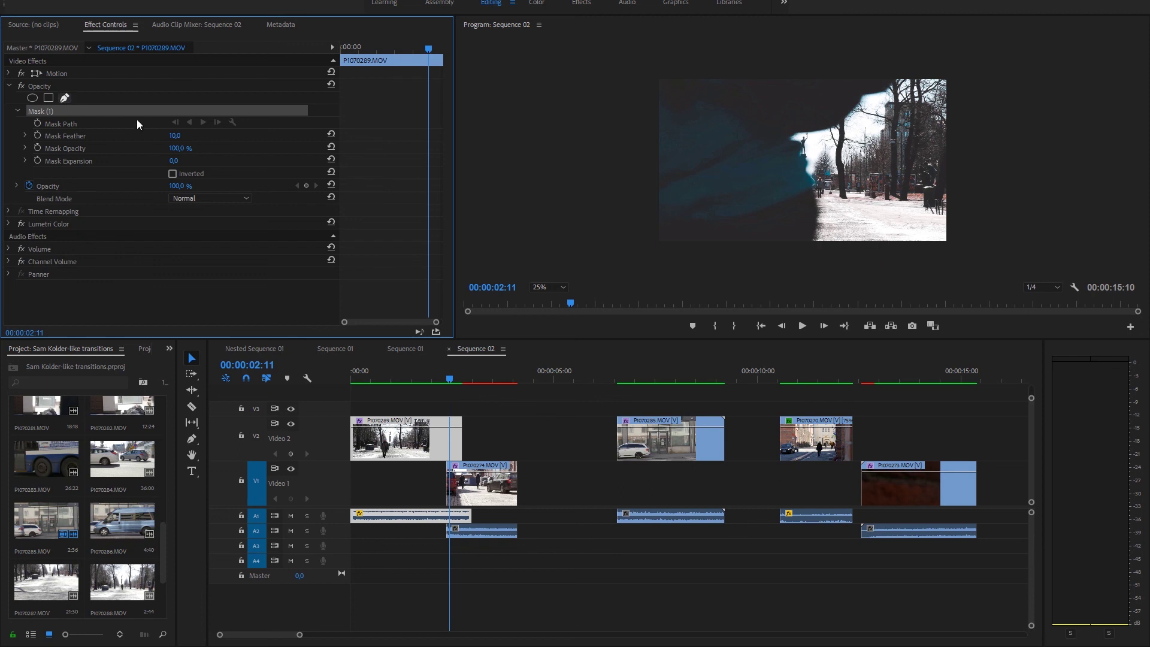
left_click(804, 255)
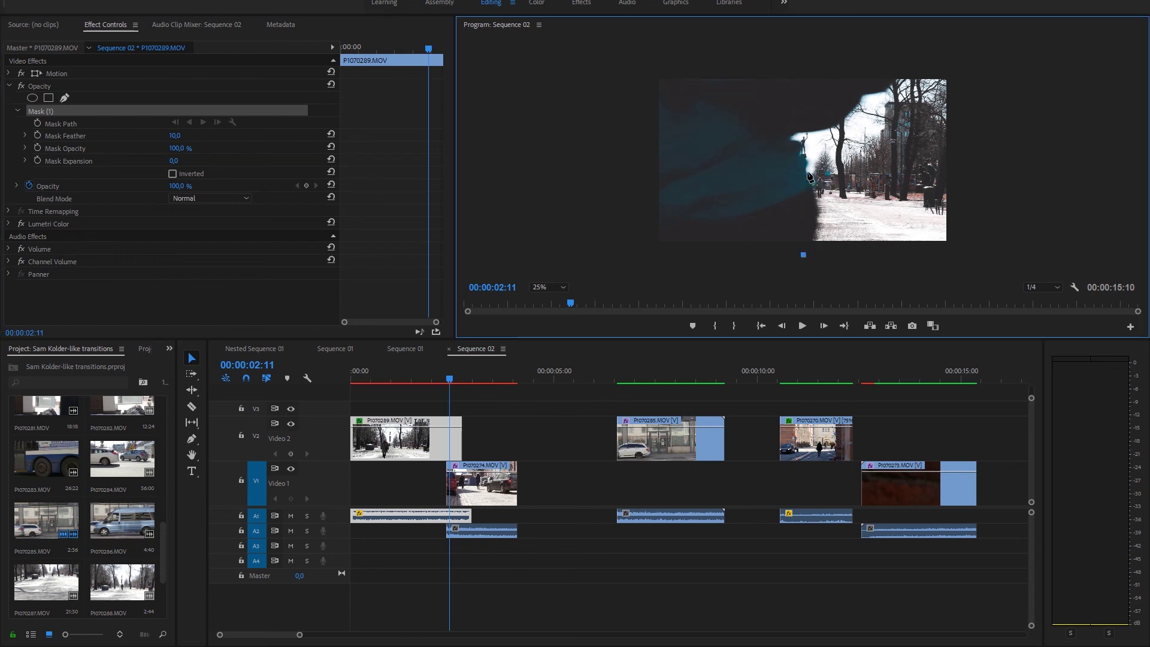
left_click_drag(808, 172, 785, 130)
left_click(800, 153)
left_click(791, 139)
left_click(829, 128)
- Extend the mask beyond the frame's top-right, top-left and bottom-left, closing it at the first point
left_click_drag(846, 131, 846, 128)
left_click(862, 94)
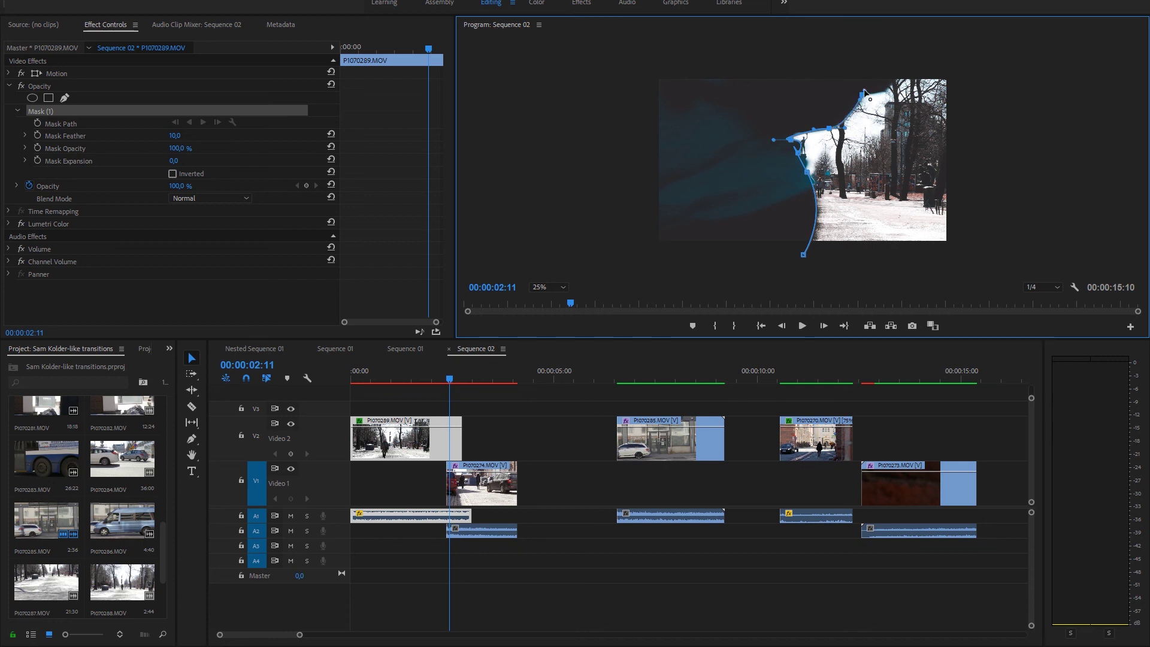
left_click(904, 67)
left_click_drag(911, 44, 930, 36)
left_click(644, 62)
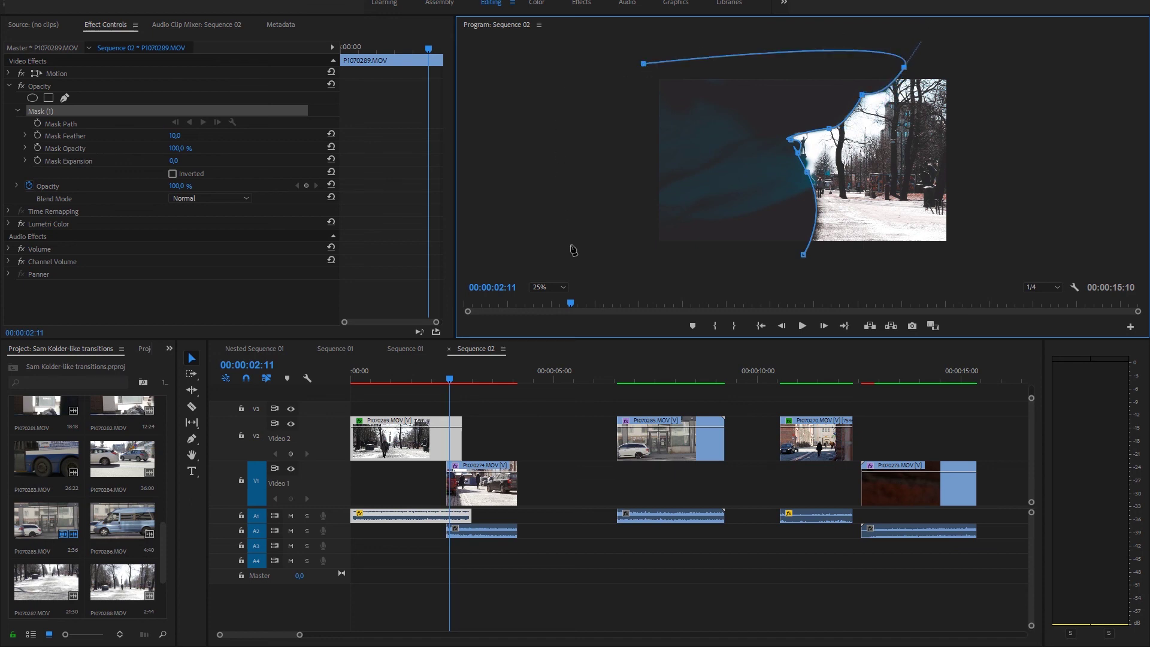
left_click(599, 245)
left_click(803, 255)
left_click(803, 256)
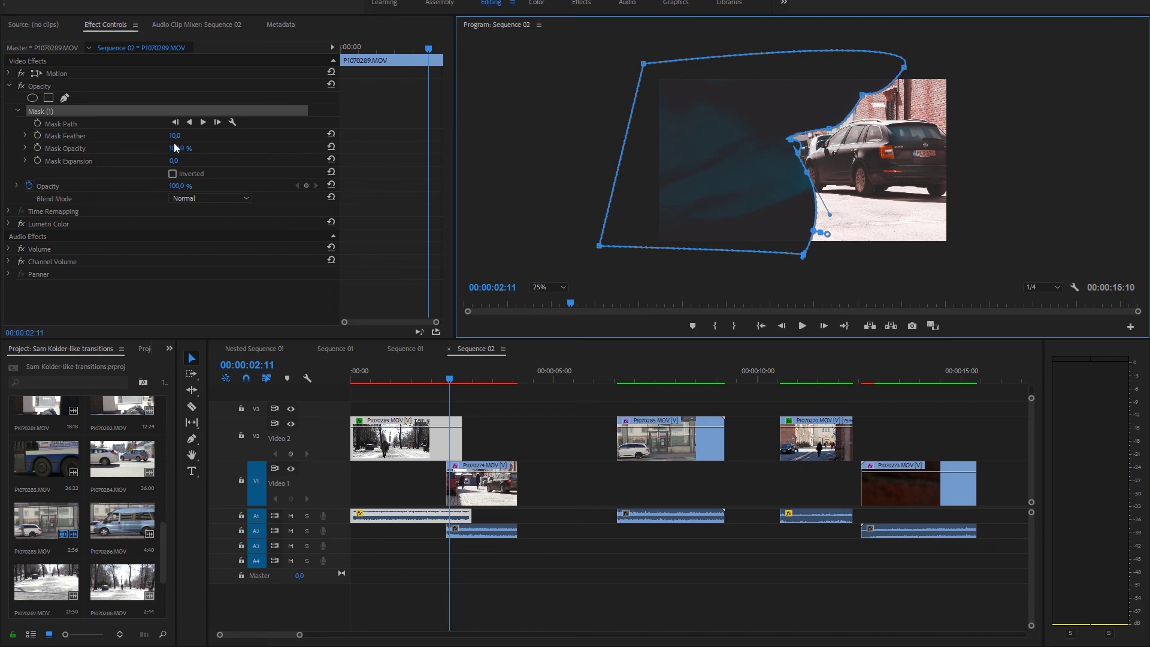
- Set a Mask Path keyframe on P1070289 at 00:00:02:11
left_click(157, 117)
left_click(70, 122)
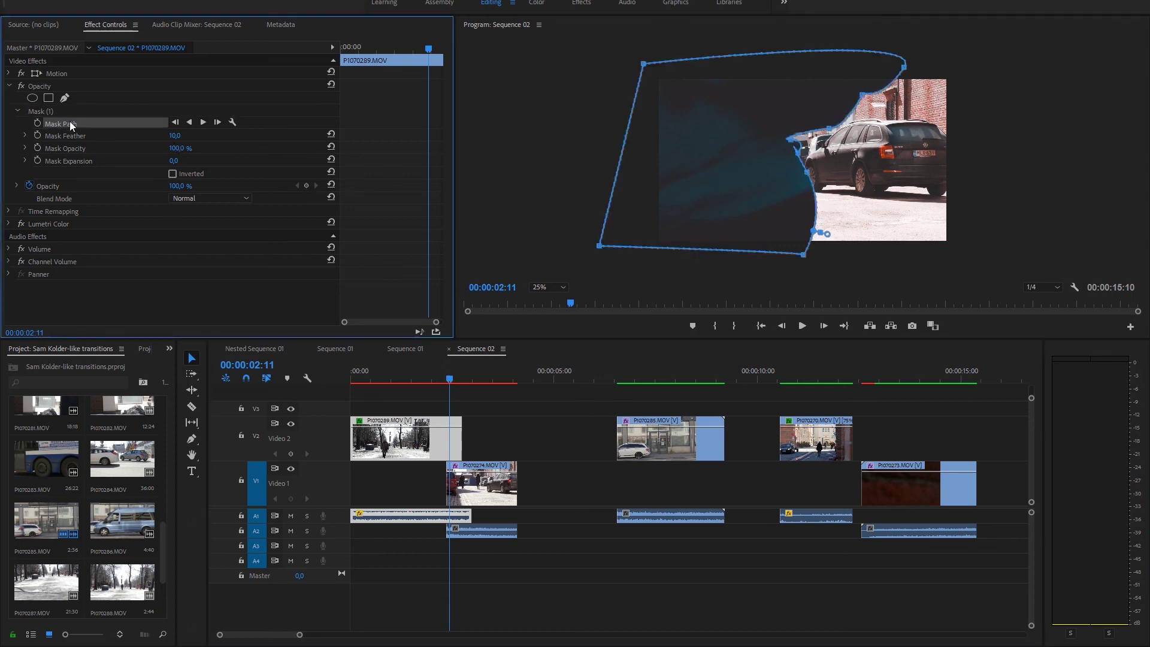
left_click(38, 123)
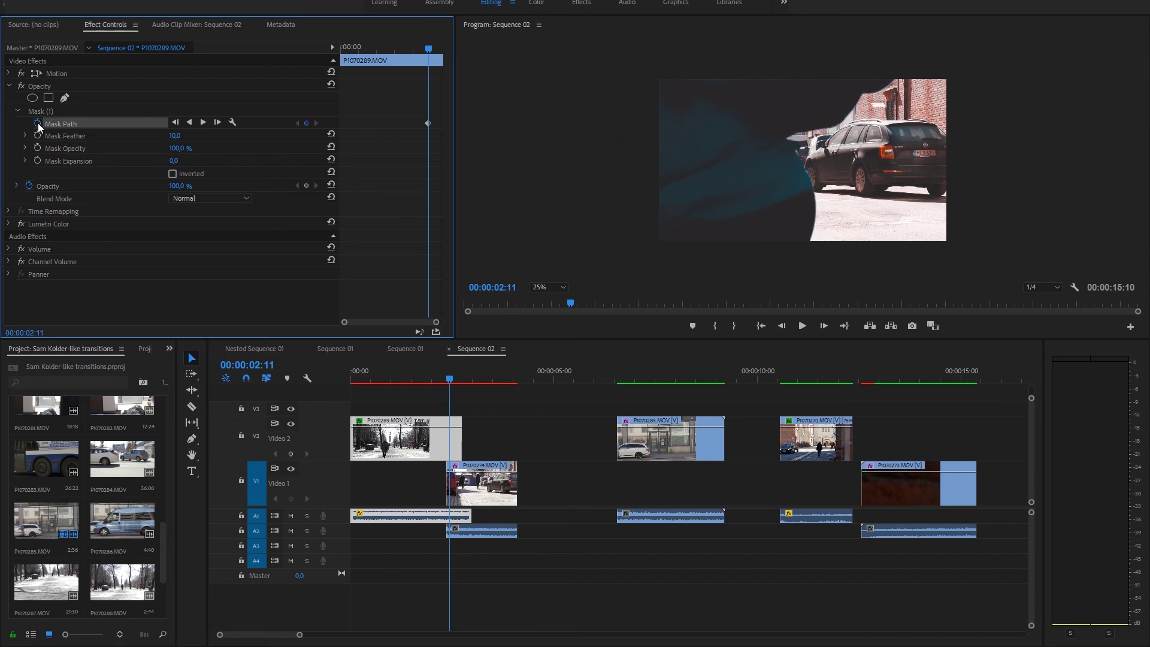
left_click(73, 111)
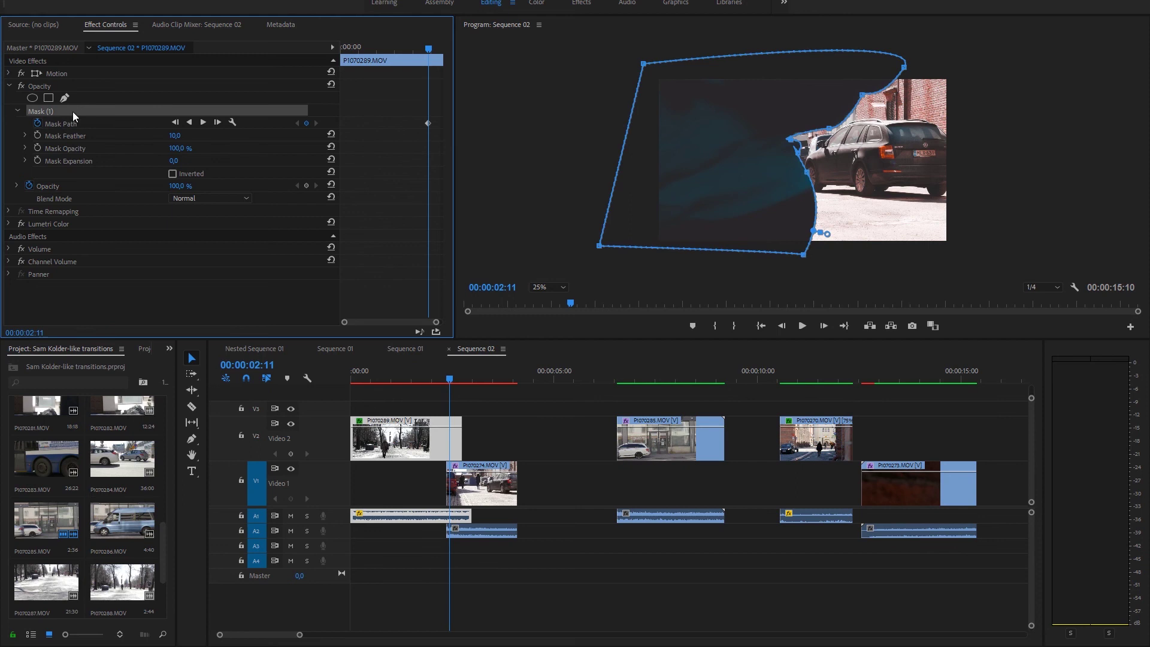
- At 00:00:02:09, drag the mask vertices right past the frame edge to hide the car
left_click(447, 375)
key("Left")
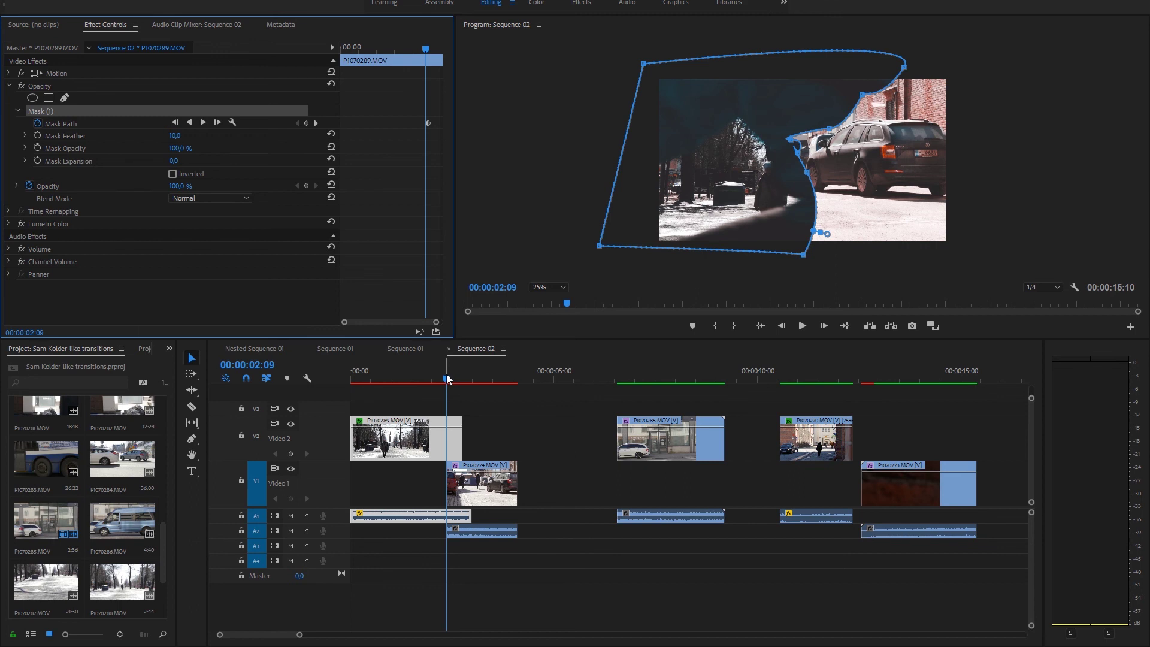
left_click(801, 157)
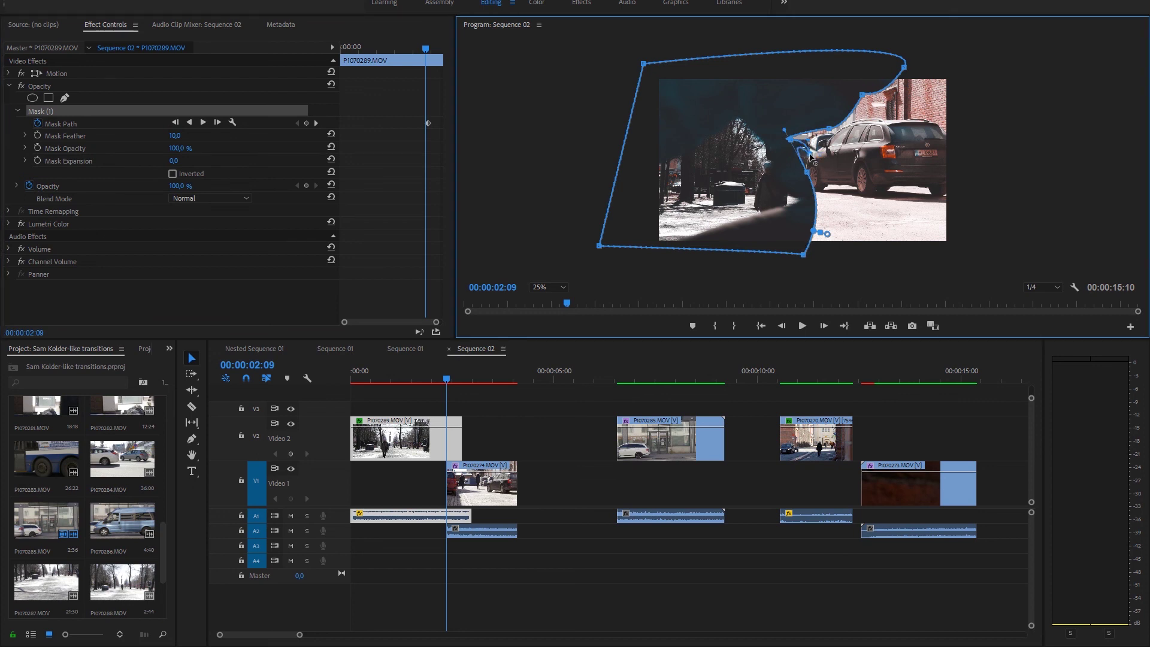
left_click_drag(810, 155, 810, 156)
left_click_drag(955, 46, 695, 281)
left_click_drag(799, 153, 993, 154)
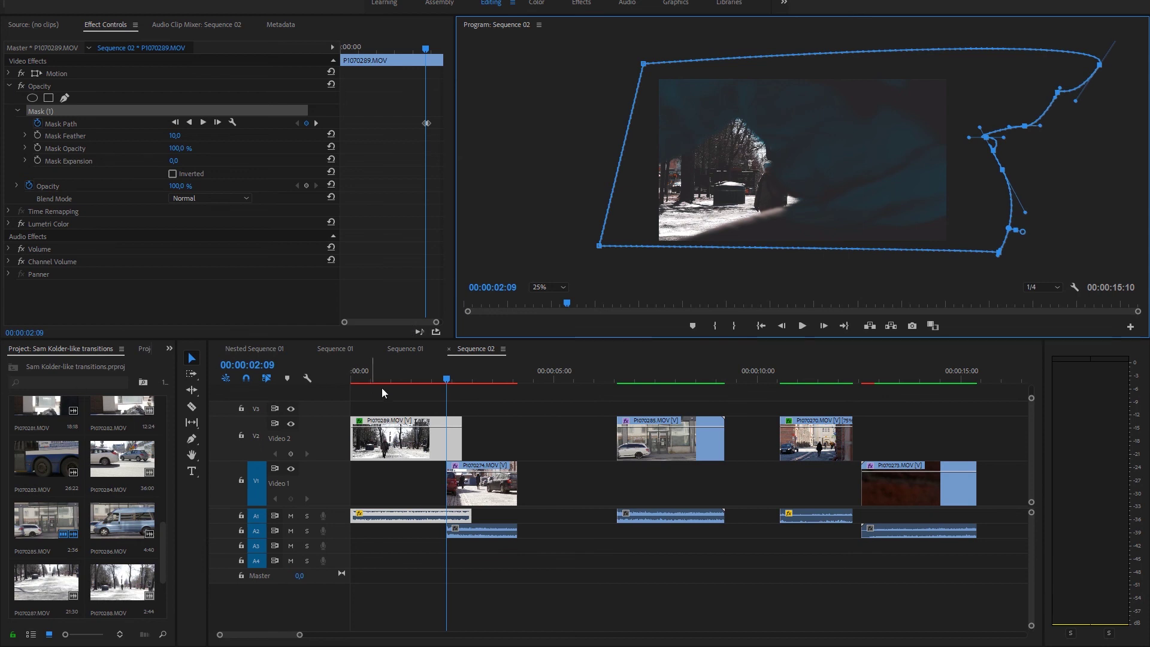
- On the next frame, shift the mask's right-side points slightly left
left_click(448, 379)
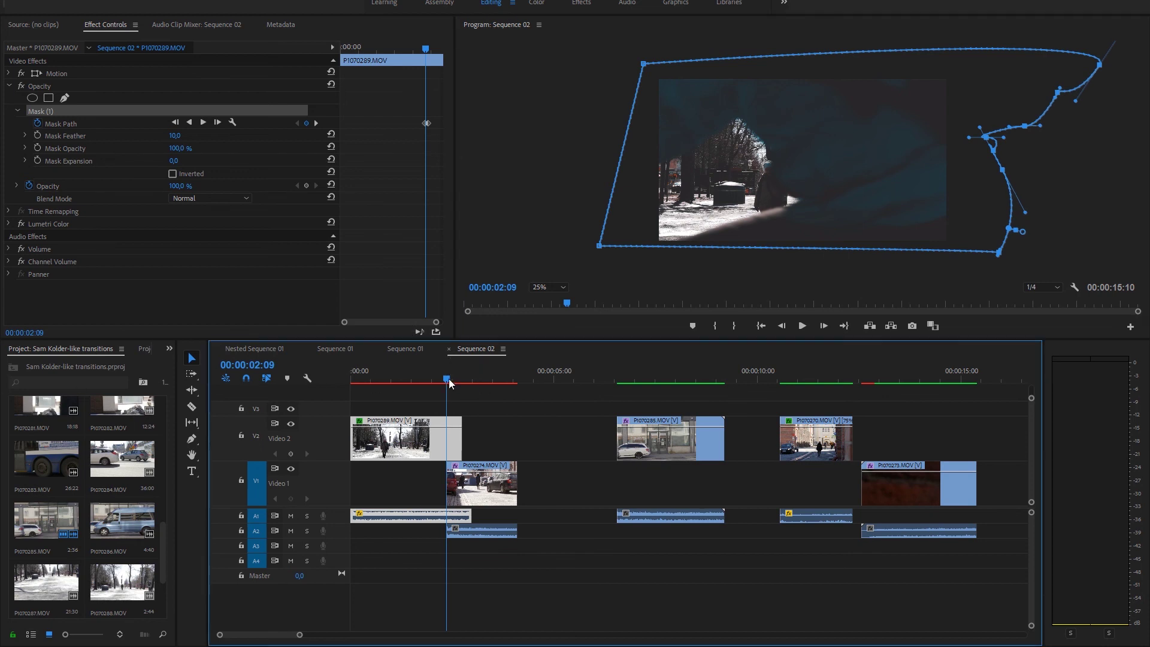
key("Right")
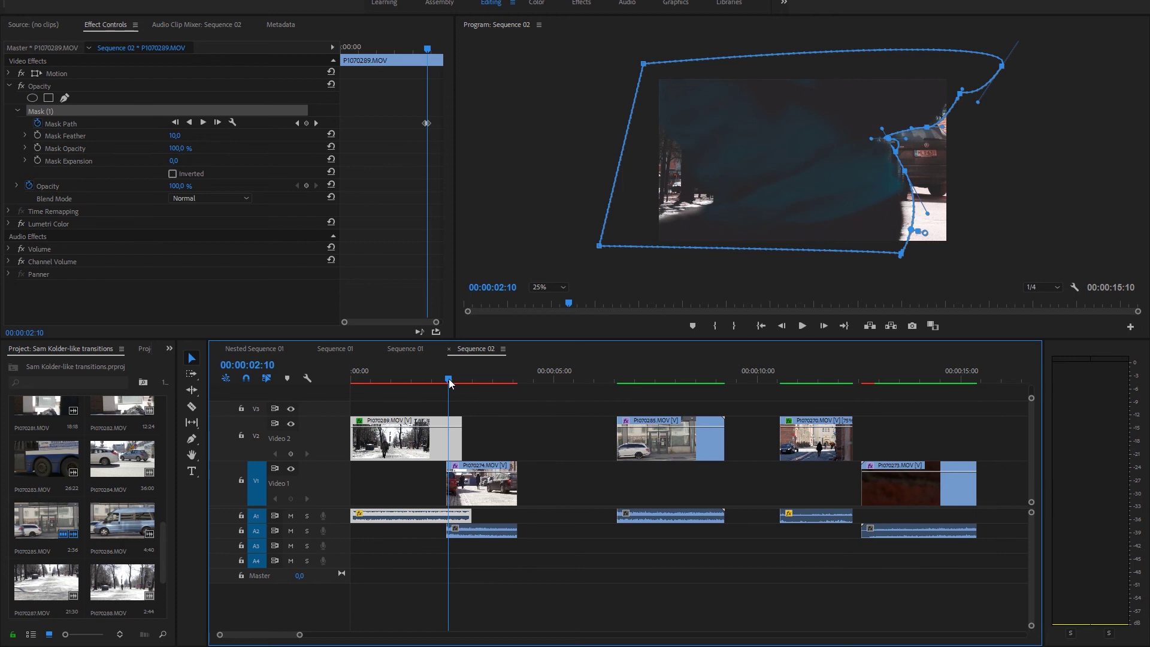
key("Right")
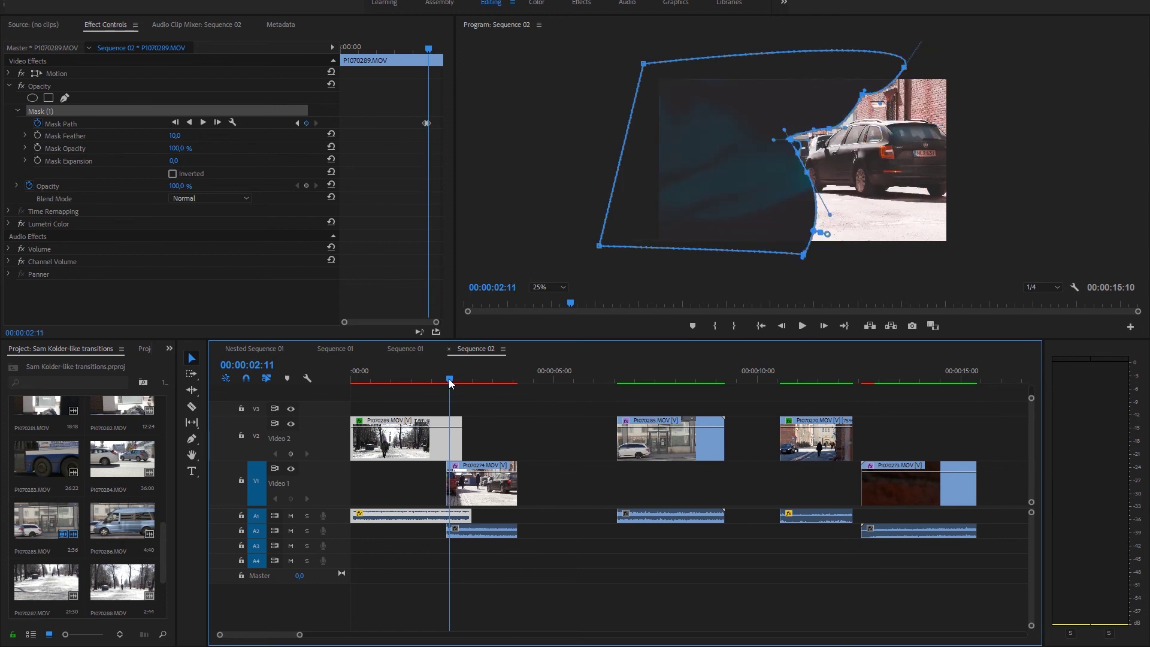
key("Left")
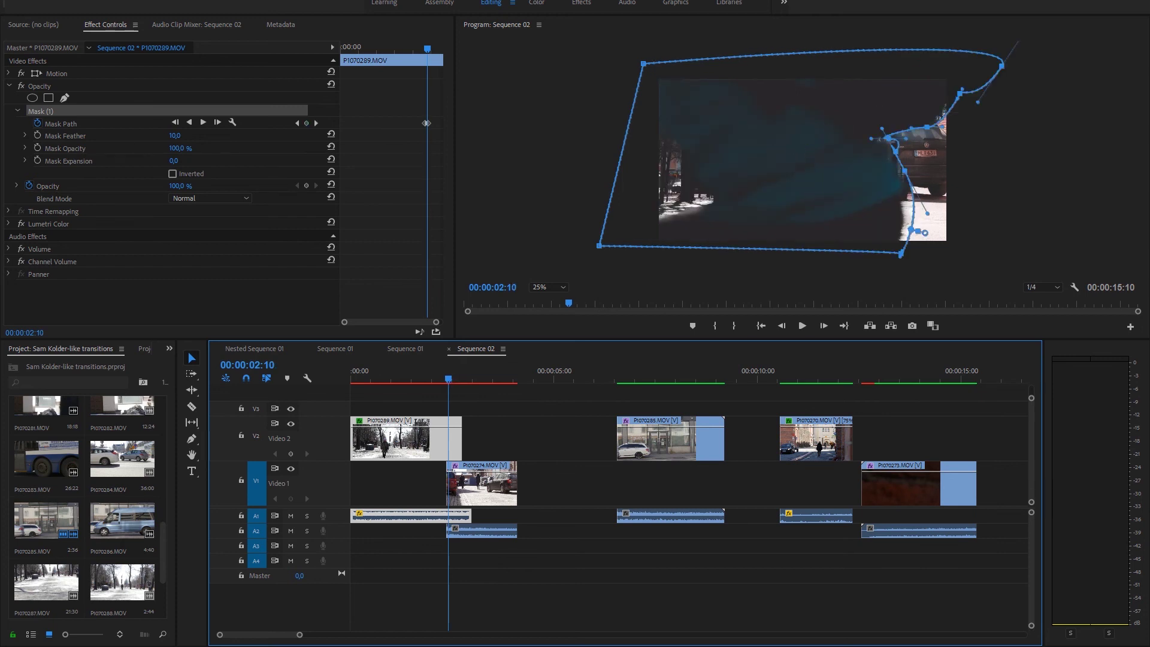
left_click(889, 141)
left_click_drag(889, 141, 879, 143)
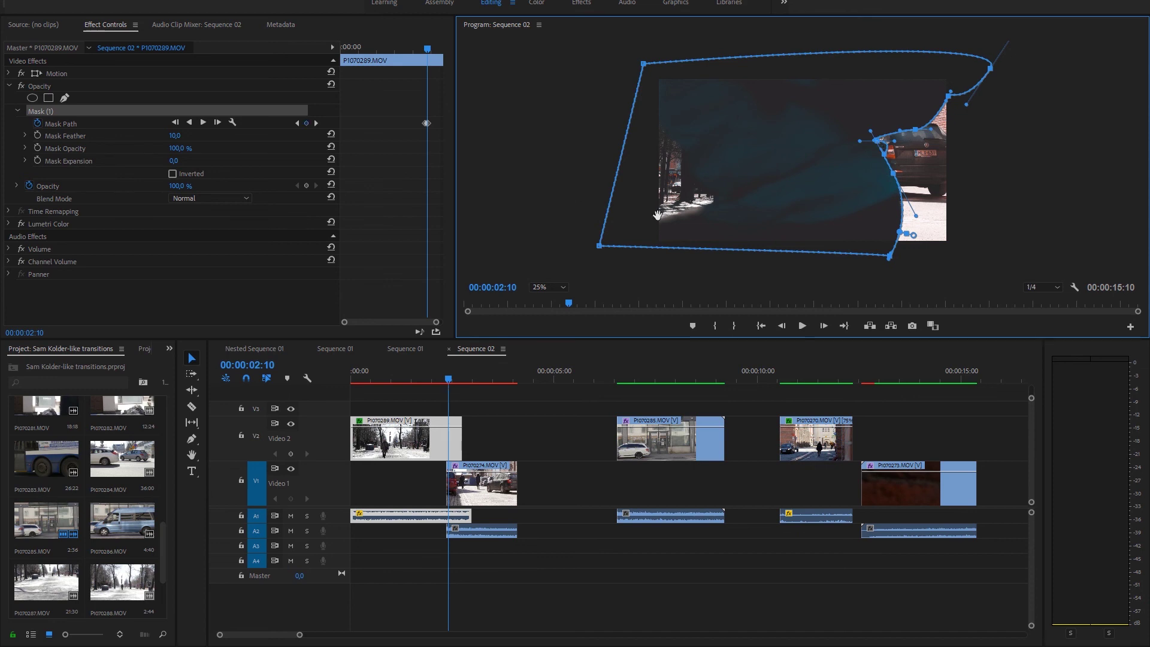
- Advance to 00:00:02:12 and pull the mask's right side left, curving it around the walking figure
left_click(449, 380)
left_click_drag(450, 381, 451, 382)
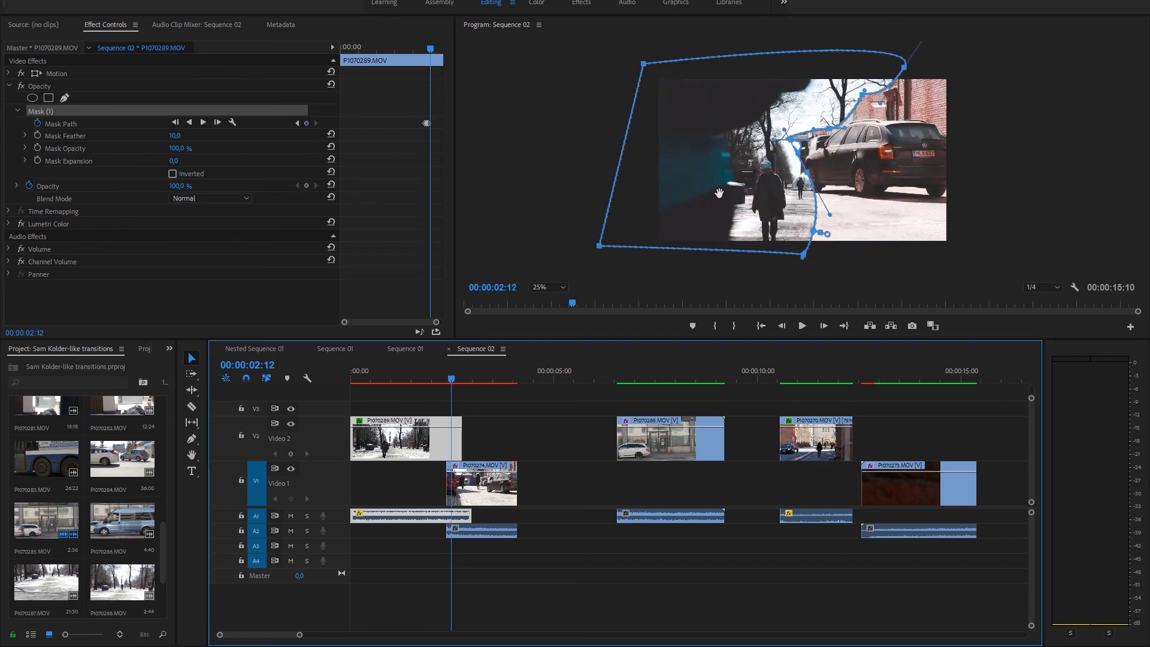
left_click(791, 142)
left_click_drag(769, 143, 687, 143)
left_click_drag(761, 142, 734, 198)
left_click_drag(728, 135, 746, 129)
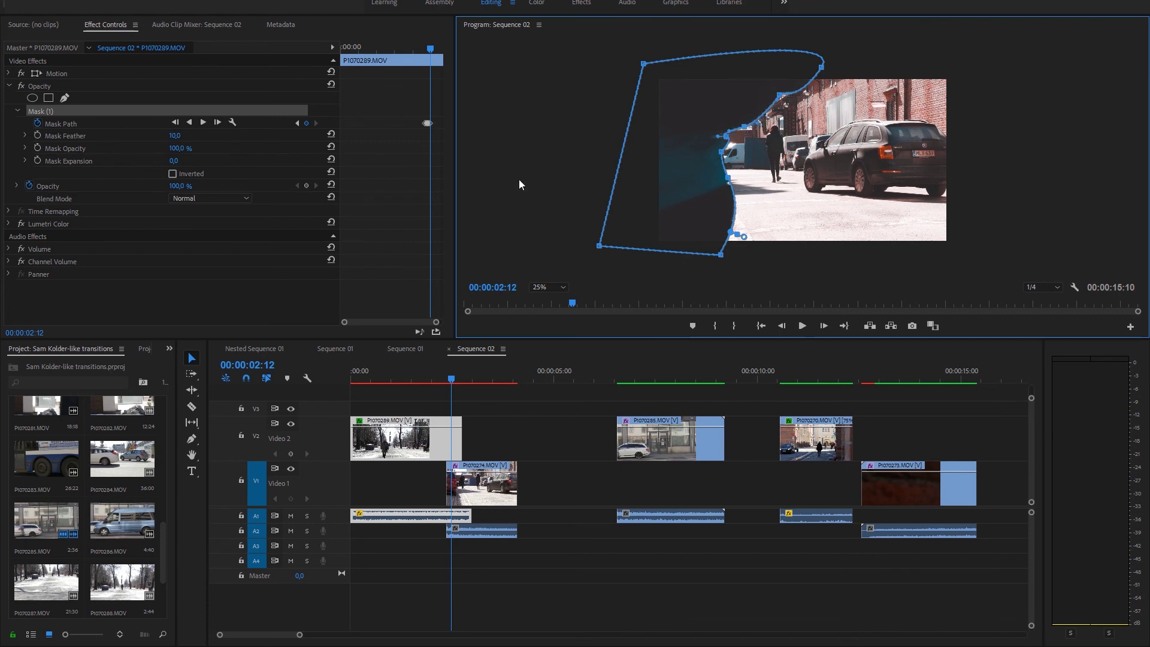
- At 00:00:02:13, slide the whole mask left to reveal the red car, then advance a frame
left_click(453, 379)
left_click(651, 264)
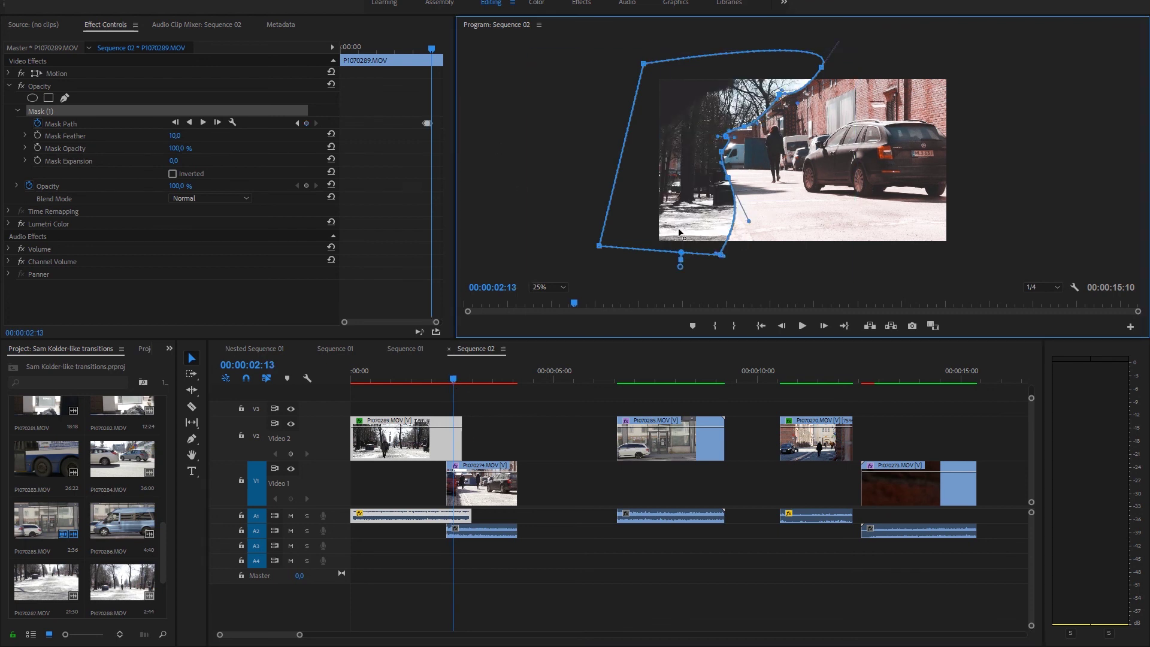
left_click_drag(729, 180, 559, 182)
left_click(454, 378)
- Play back the mask wipe transition twice to review it
left_click(457, 376)
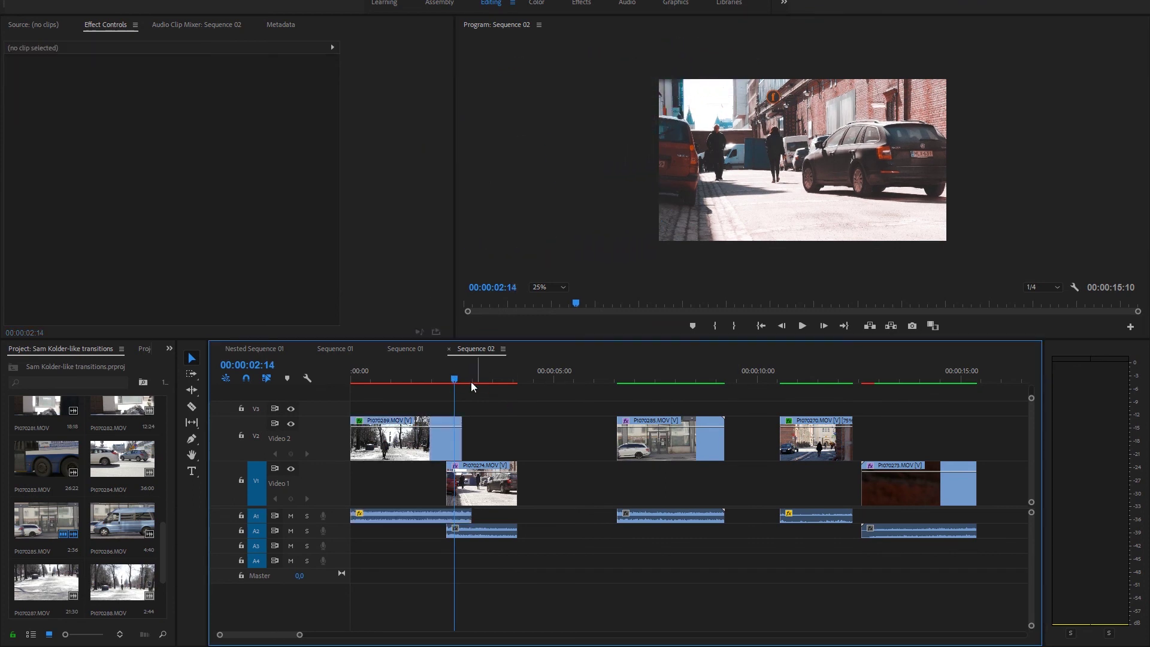
key("Left")
key("Left")
key("Left")
key("Left")
key("Left")
key("Left")
key("Left")
key("Left")
key("Left")
key("Right")
key("Right")
key("Right")
key("Right")
key("Right")
key("Right")
key("Right")
key("Right")
key("Right")
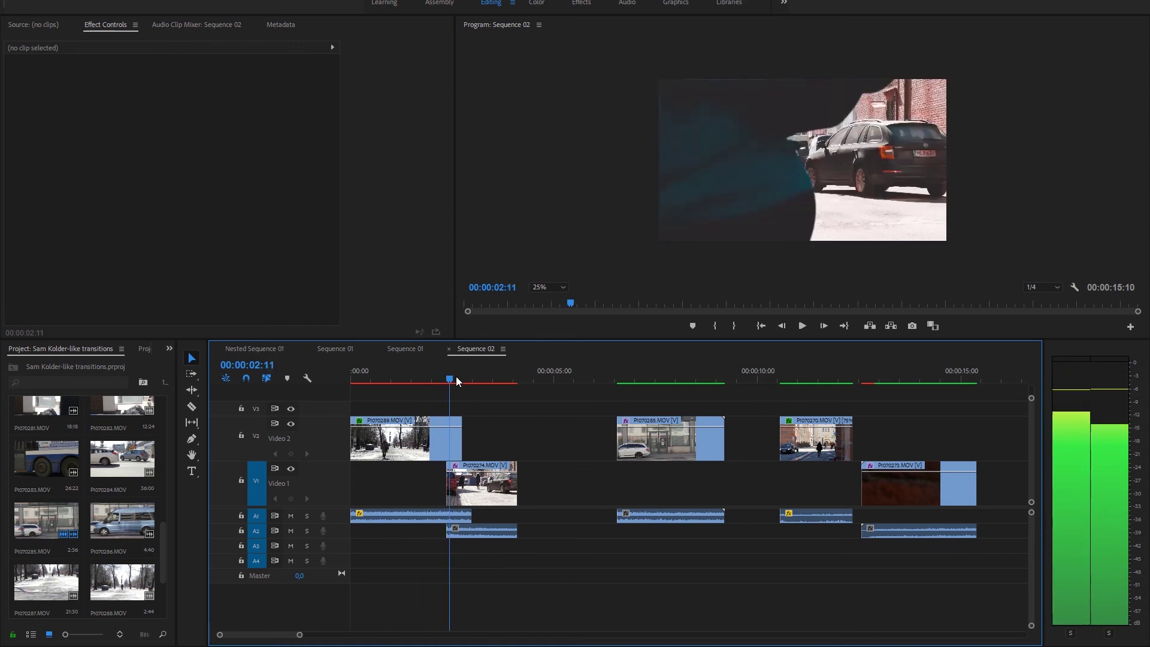
key("Left")
key("Left")
key("Left")
key("Left")
key("Left")
key("Left")
key("Left")
key("Left")
key("Left")
key("Left")
key("Left")
key("Right")
key("Right")
key("Right")
key("Right")
key("Right")
key("Right")
key("Right")
key("Right")
key("Right")
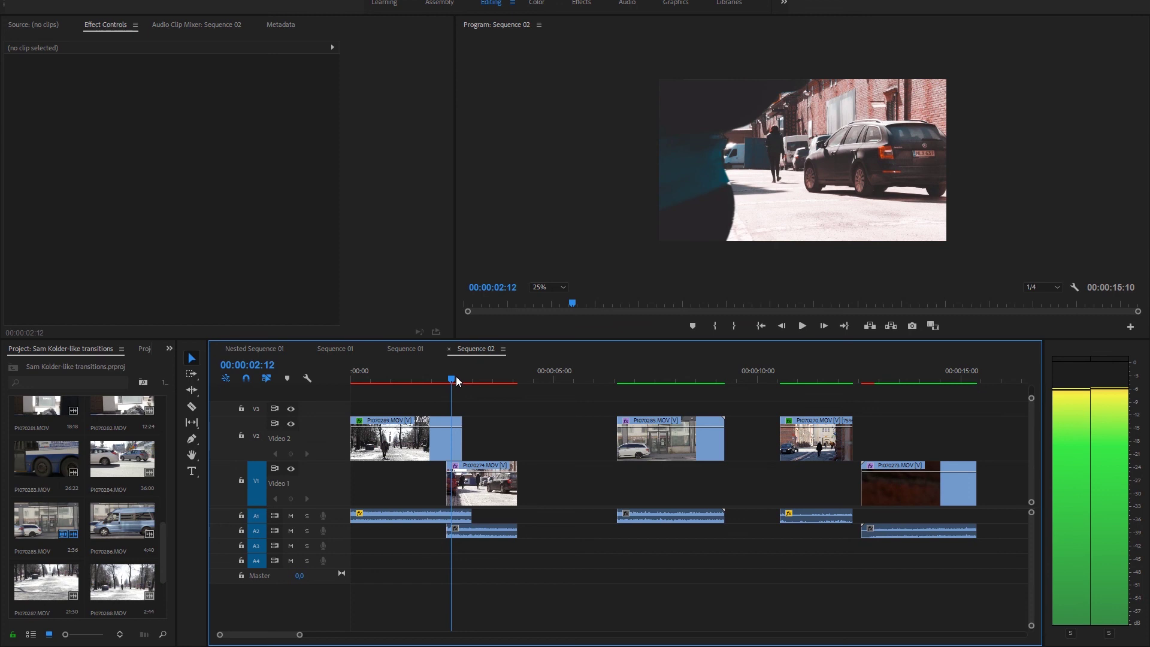
- Select P1070289 and show its Mask (1) settings in Effect Controls
left_click(454, 433)
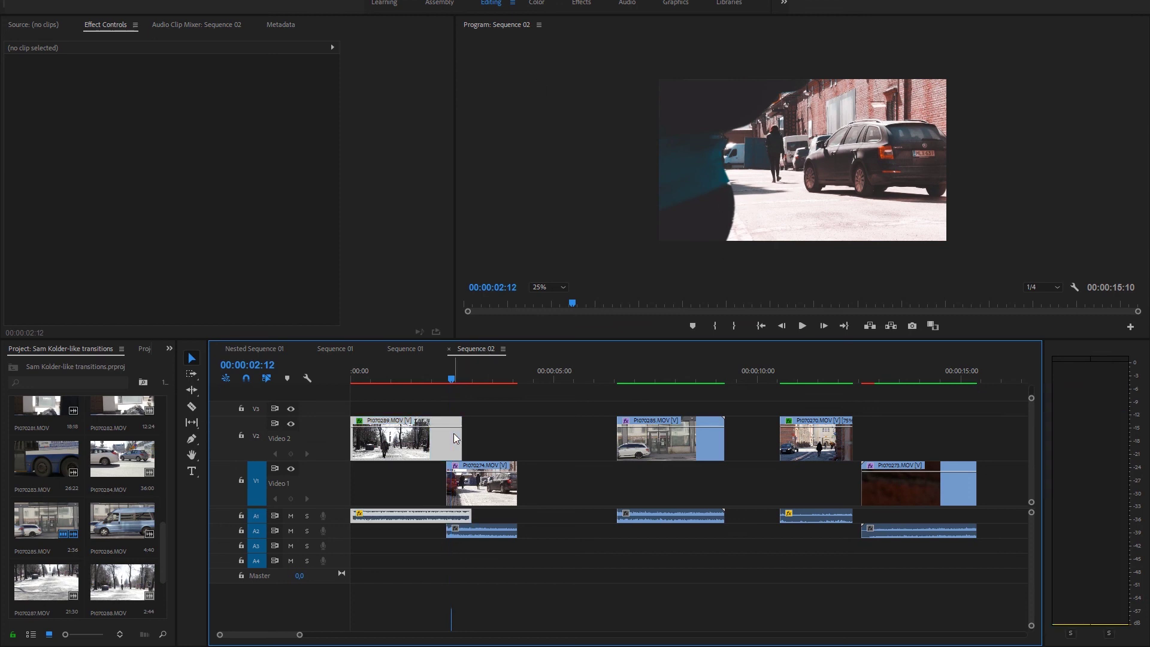
left_click(60, 112)
left_click(292, 271)
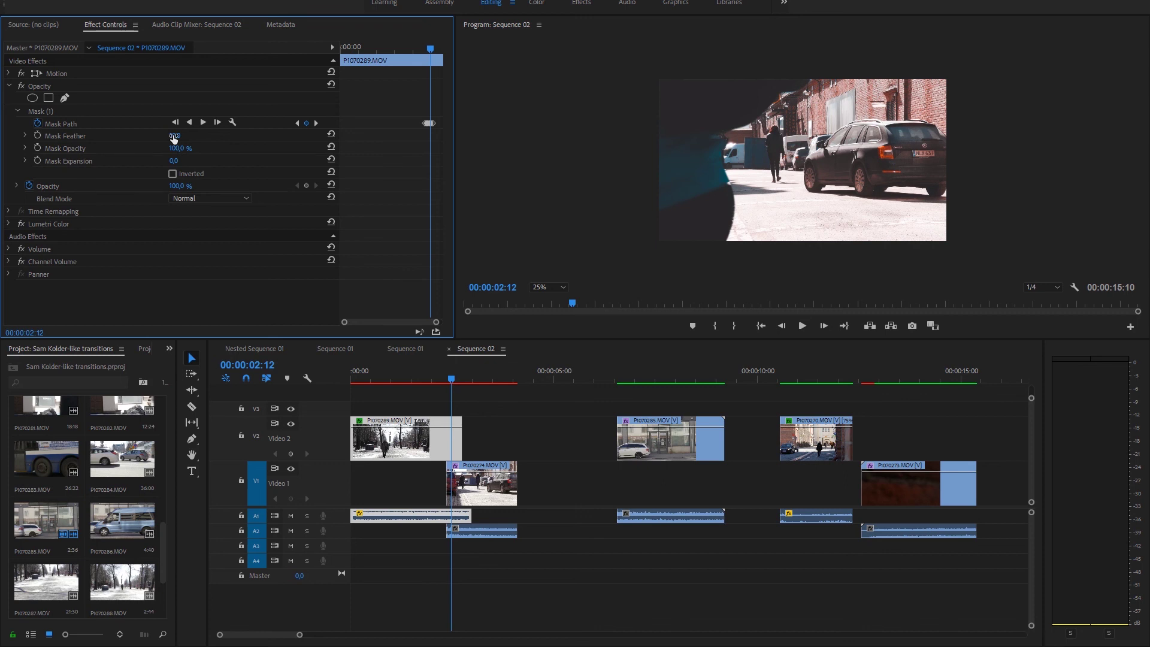
- Try a mask feather of 182, then set P1070289's Mask Feather to 10
left_click_drag(176, 135, 246, 136)
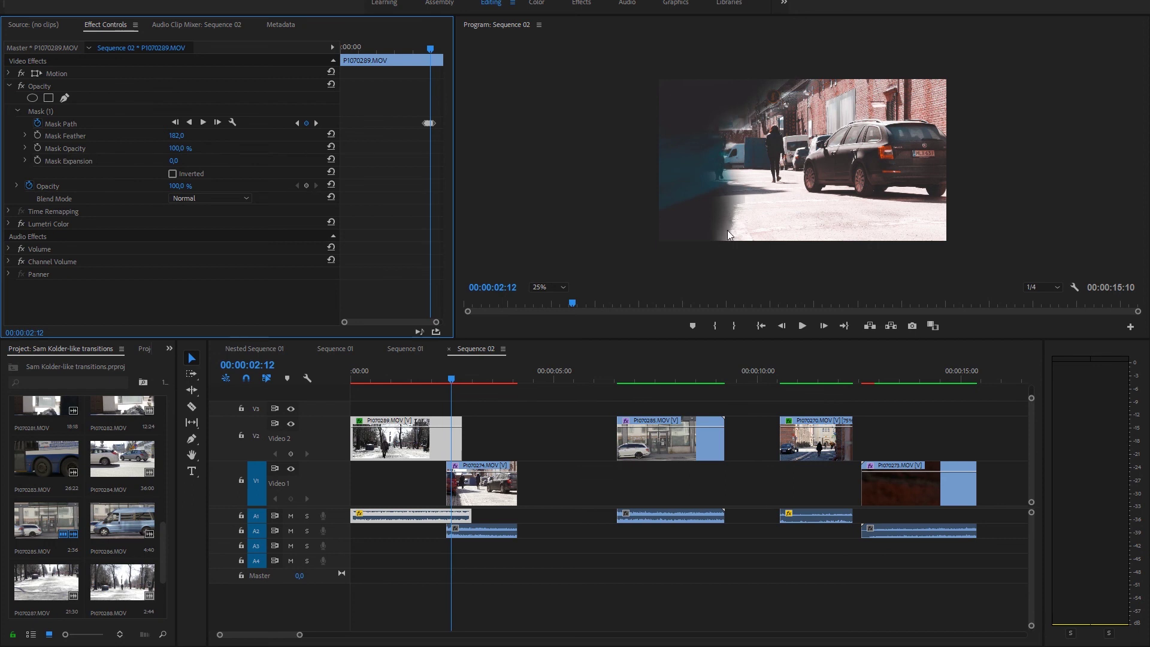
left_click(188, 146)
key("shift+Tab")
type("10")
key("Return")
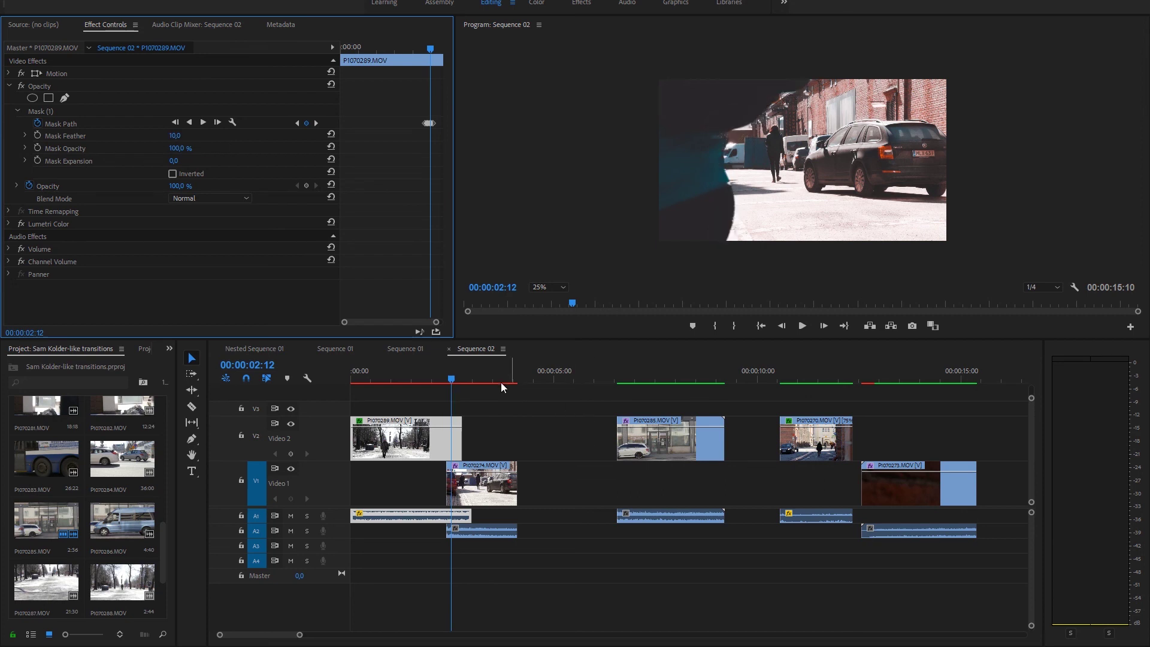
- Select P1070274 on Video 1 and render it with Sequence > Render Selection
left_click(536, 440)
left_click_drag(569, 409, 477, 526)
left_click(90, 1)
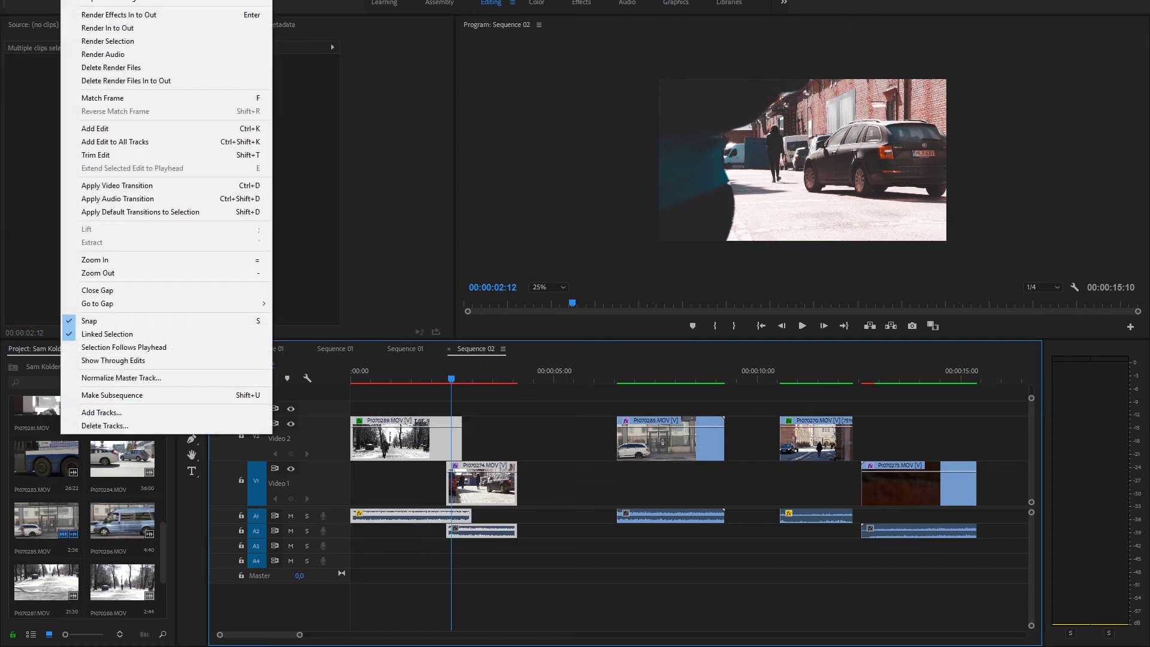
left_click(100, 42)
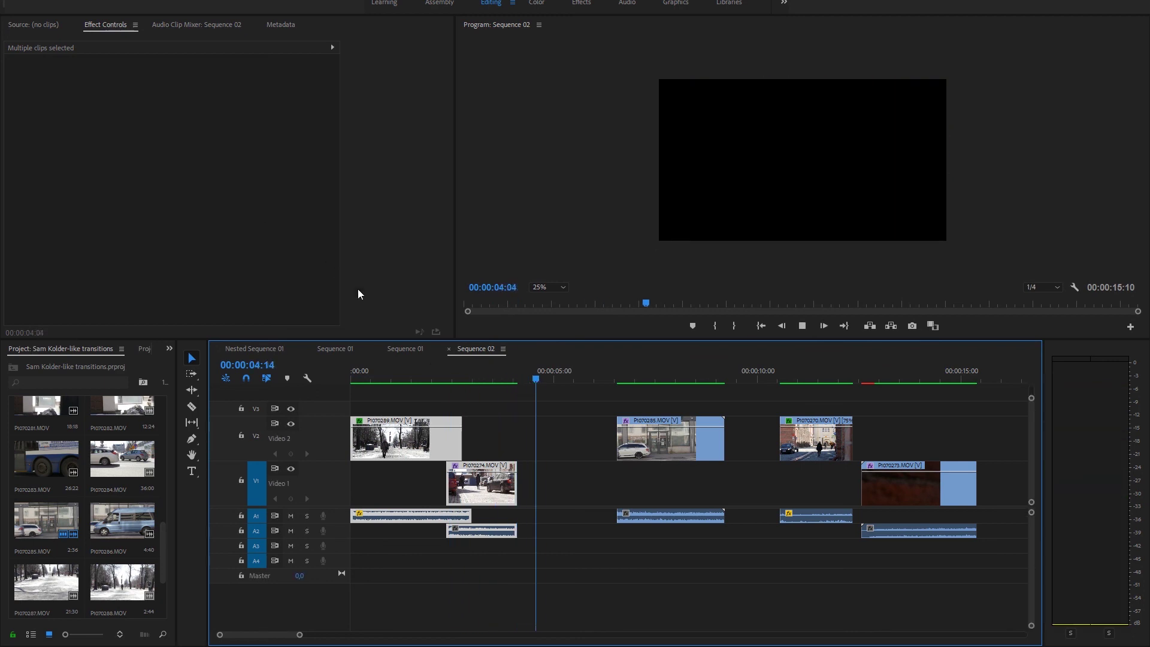
- Play the rendered transition and scrub ahead to the P1070285 clip near 00:00:07:01
left_click_drag(461, 375, 433, 376)
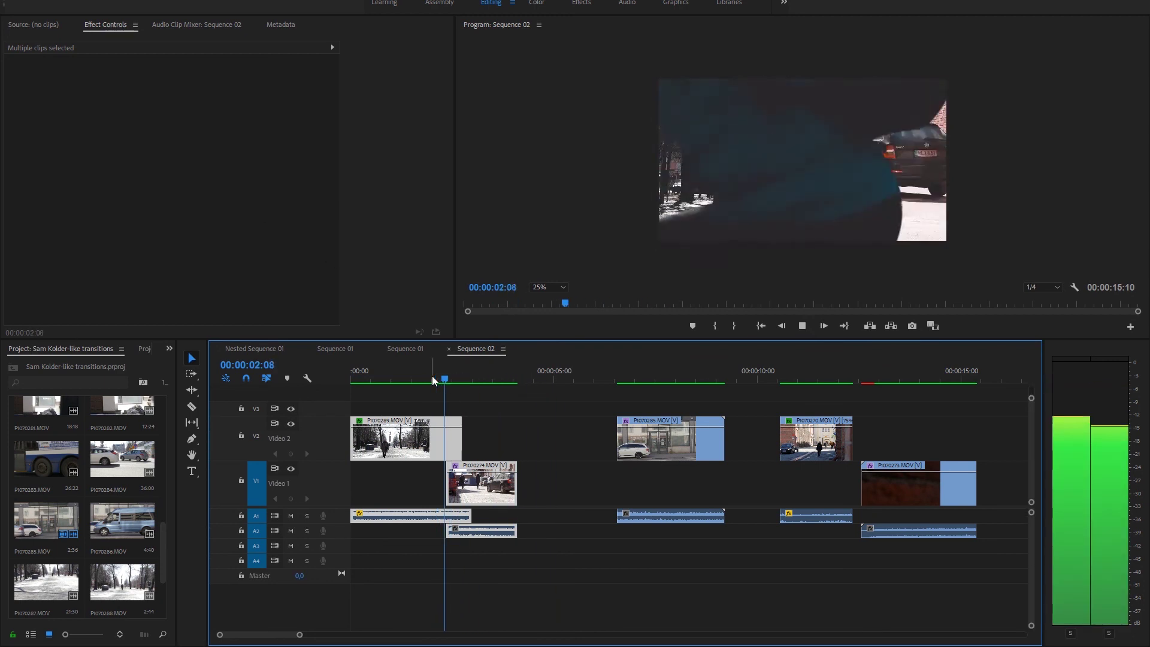
key("space")
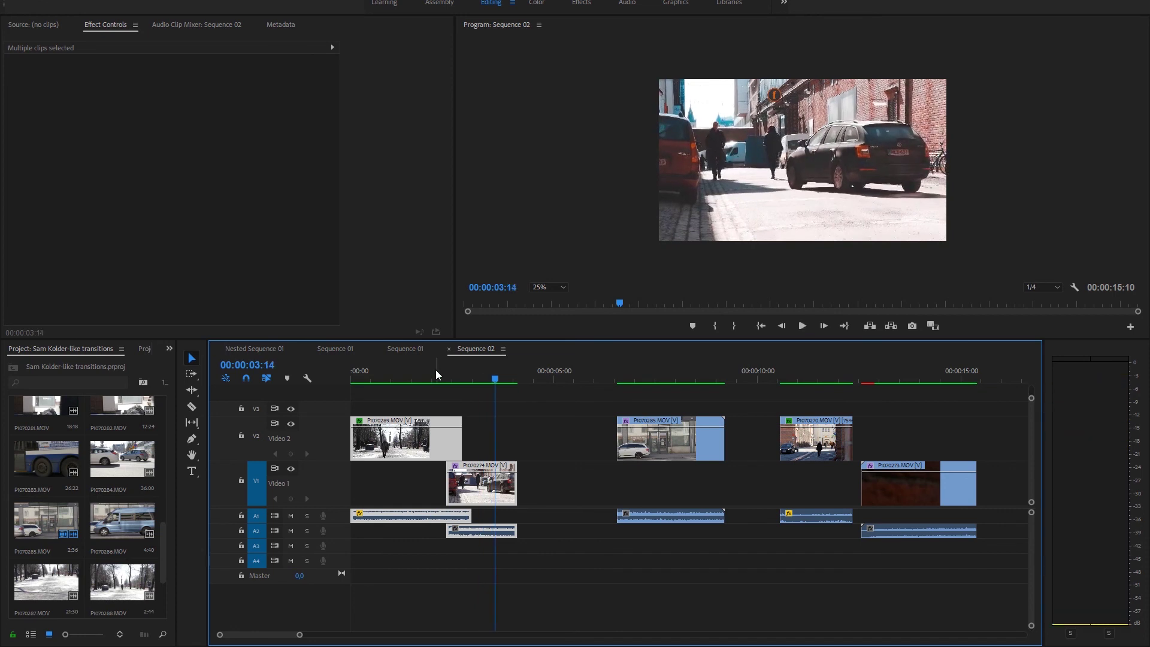
left_click_drag(495, 379, 591, 380)
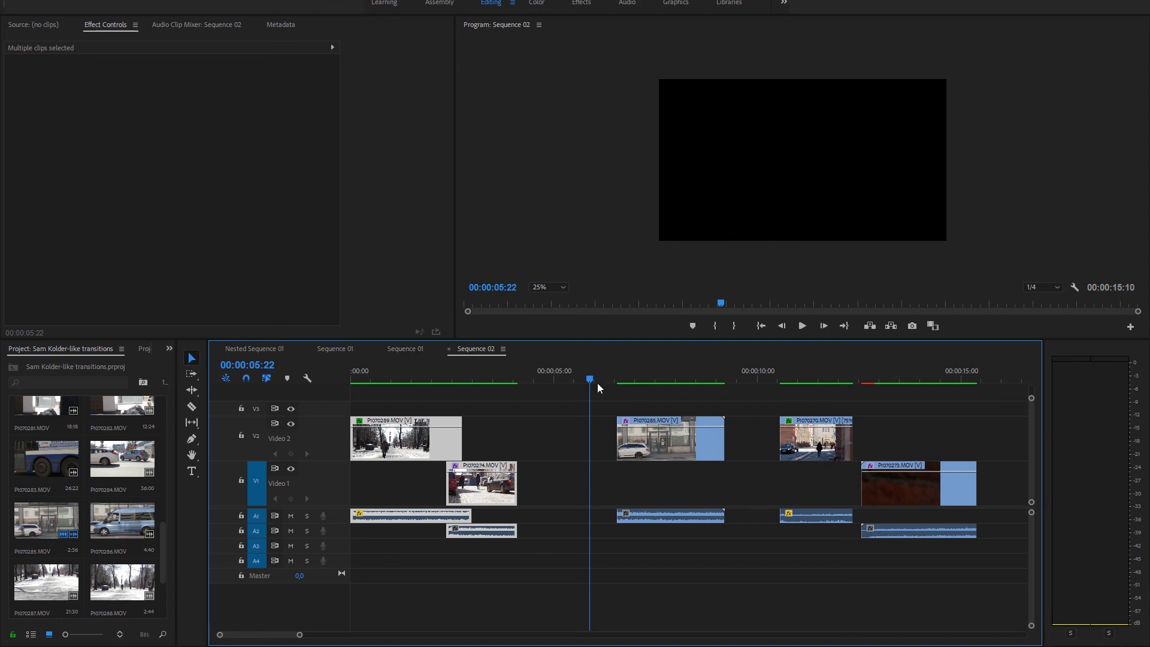
left_click_drag(617, 383, 639, 376)
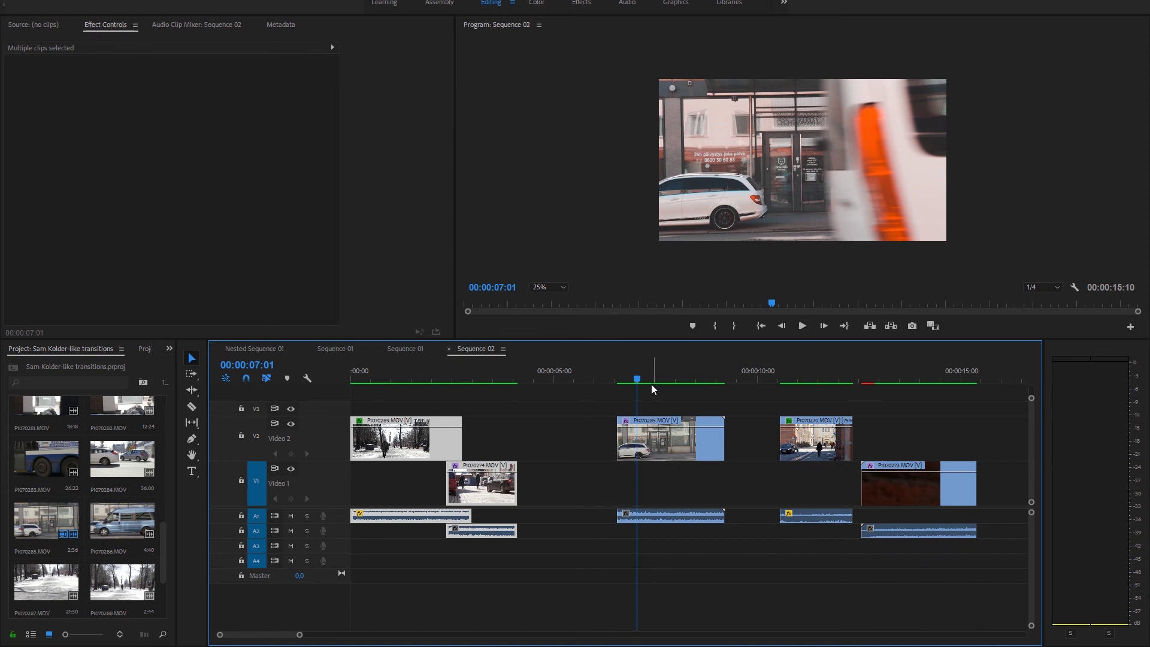
- Shift P1070285 on V2 2:16 earlier to overlap Video 1, parking the playhead at 00:00:03:21
key("Left")
key("Left")
key("Right")
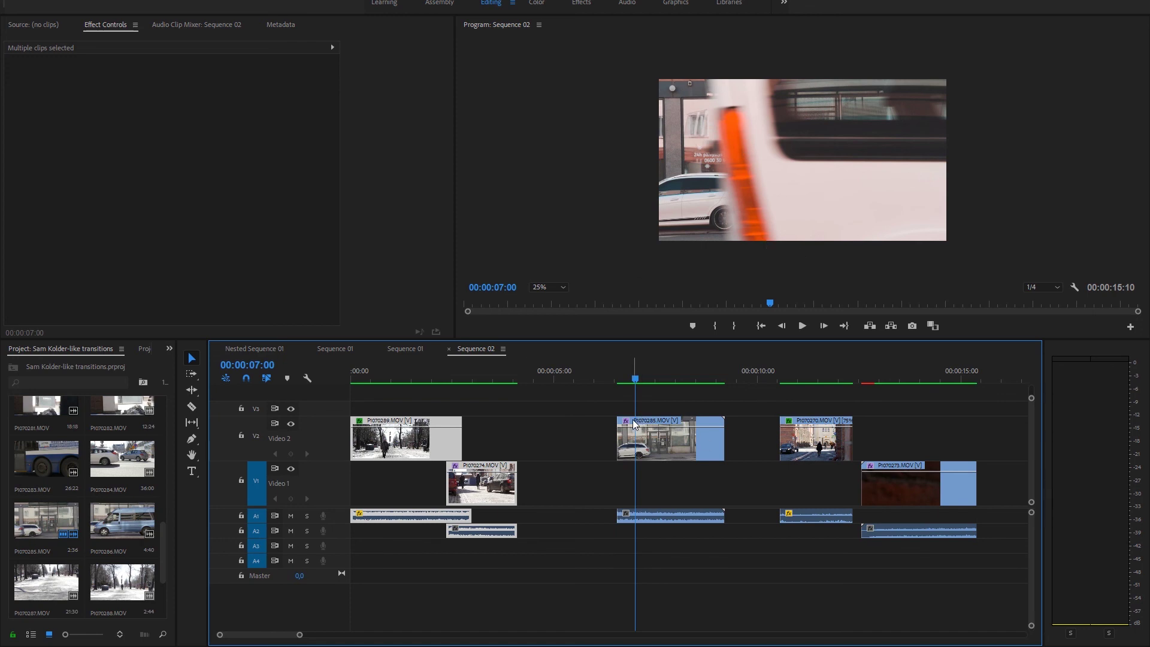
left_click_drag(636, 424, 512, 423)
left_click(509, 376)
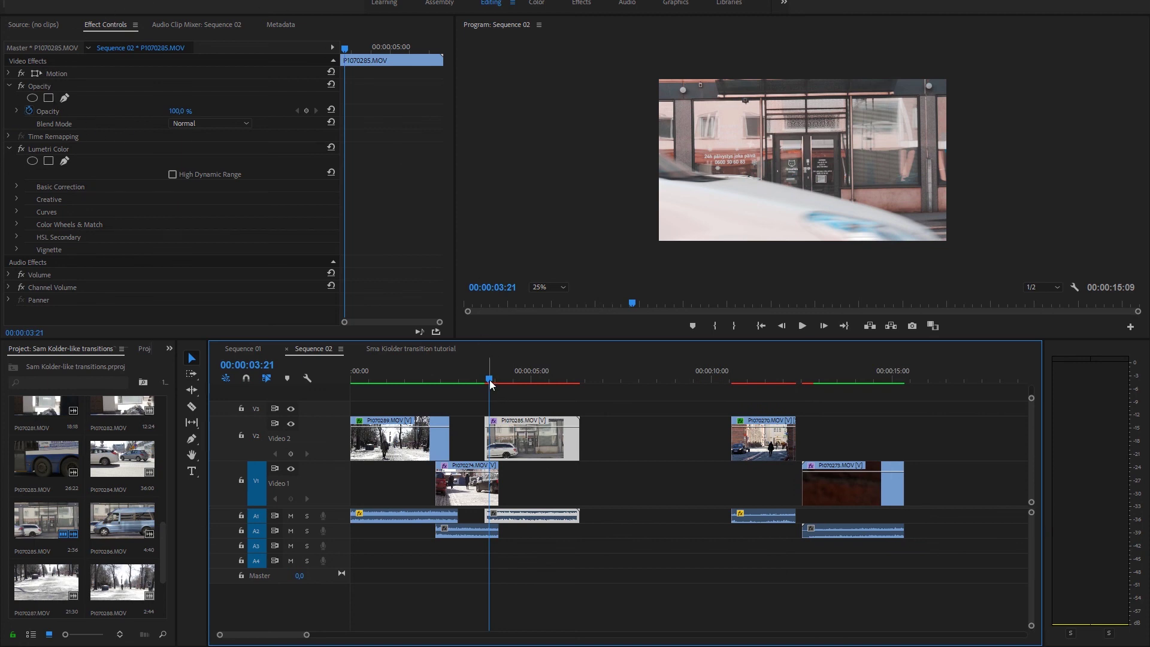
left_click_drag(490, 384, 491, 382)
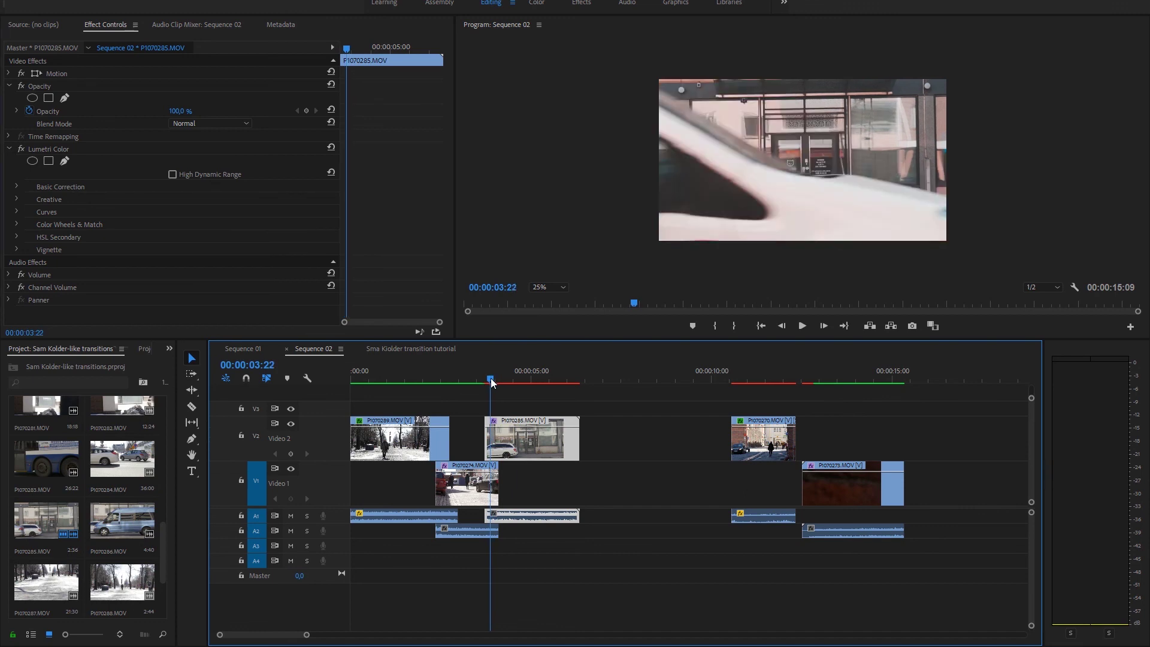
left_click_drag(491, 382, 490, 382)
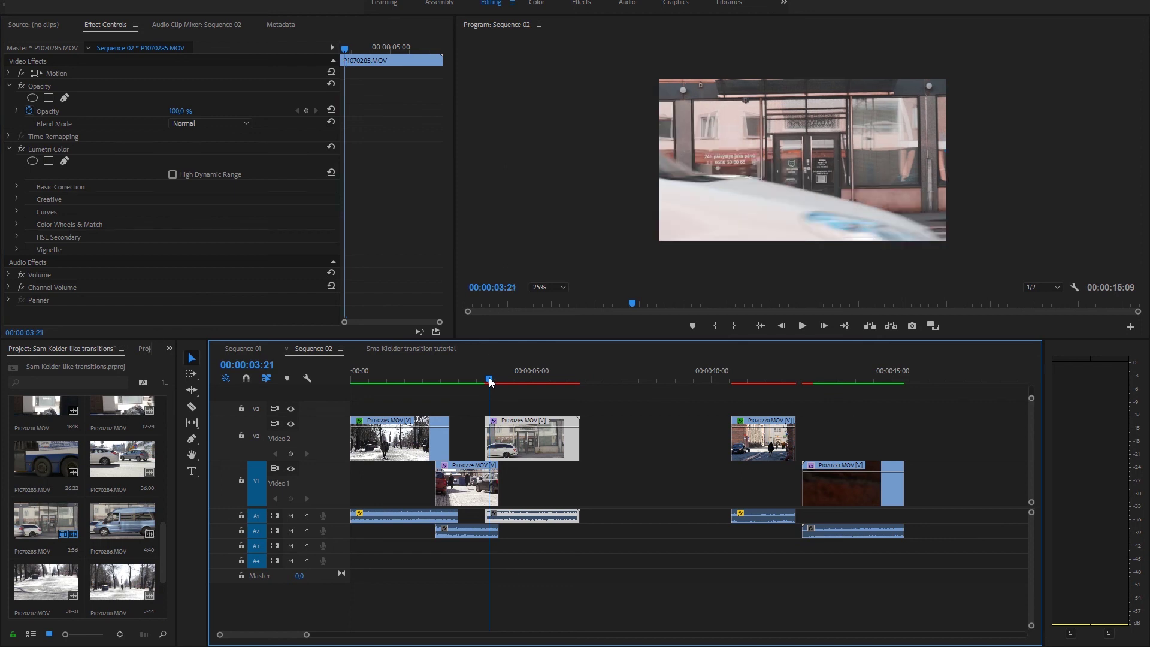
- Create a pen mask under P1070285's Opacity and set its first curved point along the car's edge
left_click(31, 112)
left_click(65, 97)
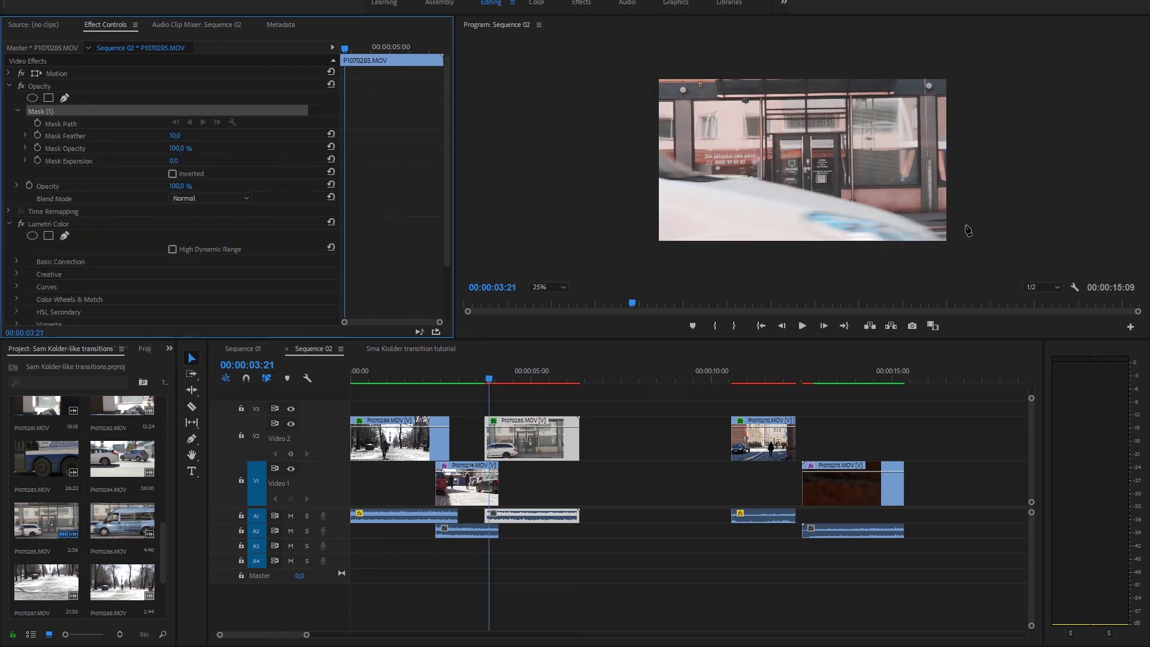
left_click(949, 253)
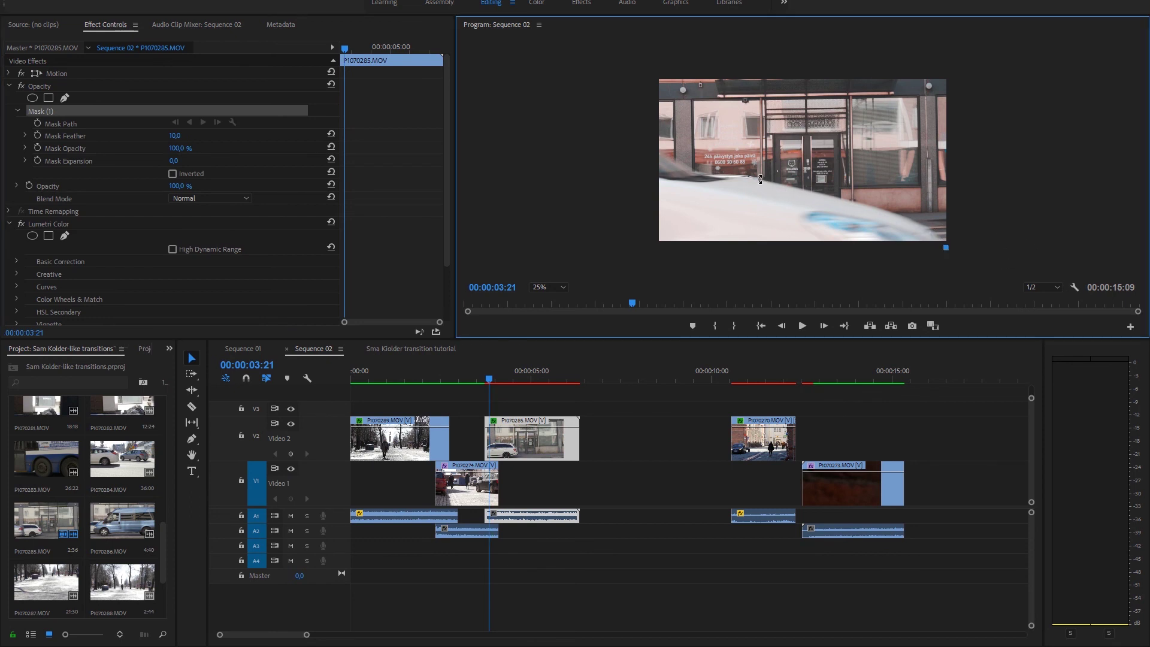
left_click_drag(774, 181, 667, 171)
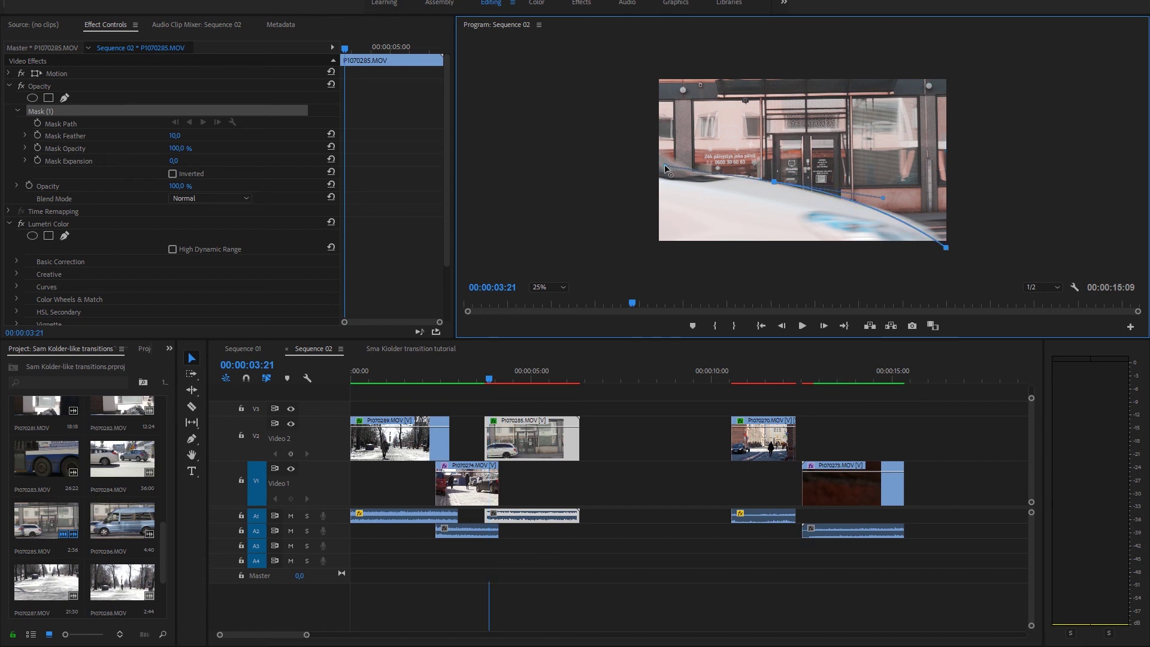
key("ctrl+z")
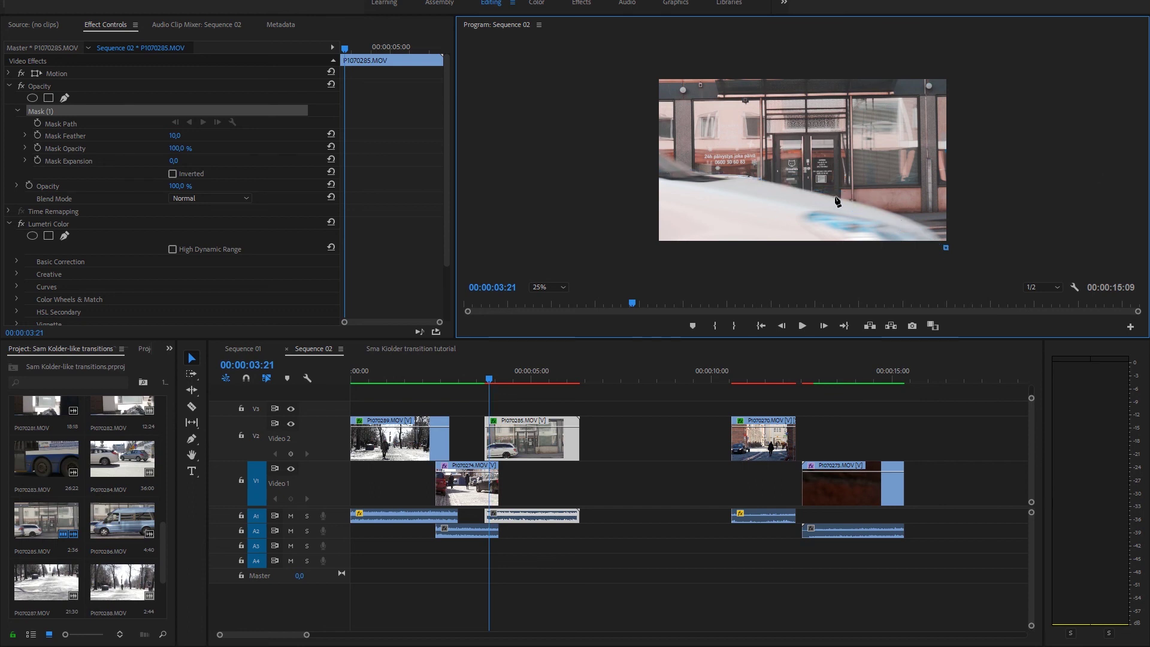
left_click_drag(848, 200, 800, 187)
- Continue the mask along the car outline and out past the frame corners, closing the path
left_click(747, 178)
left_click(696, 175)
left_click(563, 83)
left_click(480, 81)
left_click(483, 248)
left_click(946, 247)
left_click(564, 287)
left_click(610, 273)
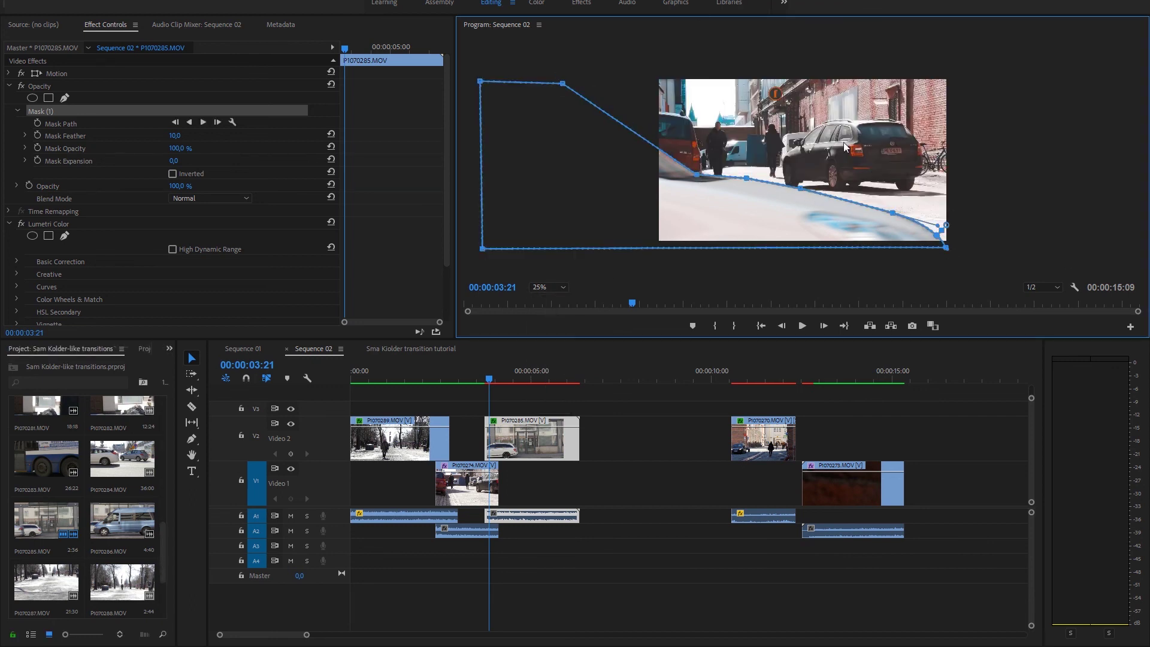
- Show the mask path and step through the frames to the start of the car's pass
left_click(85, 122)
key("Left")
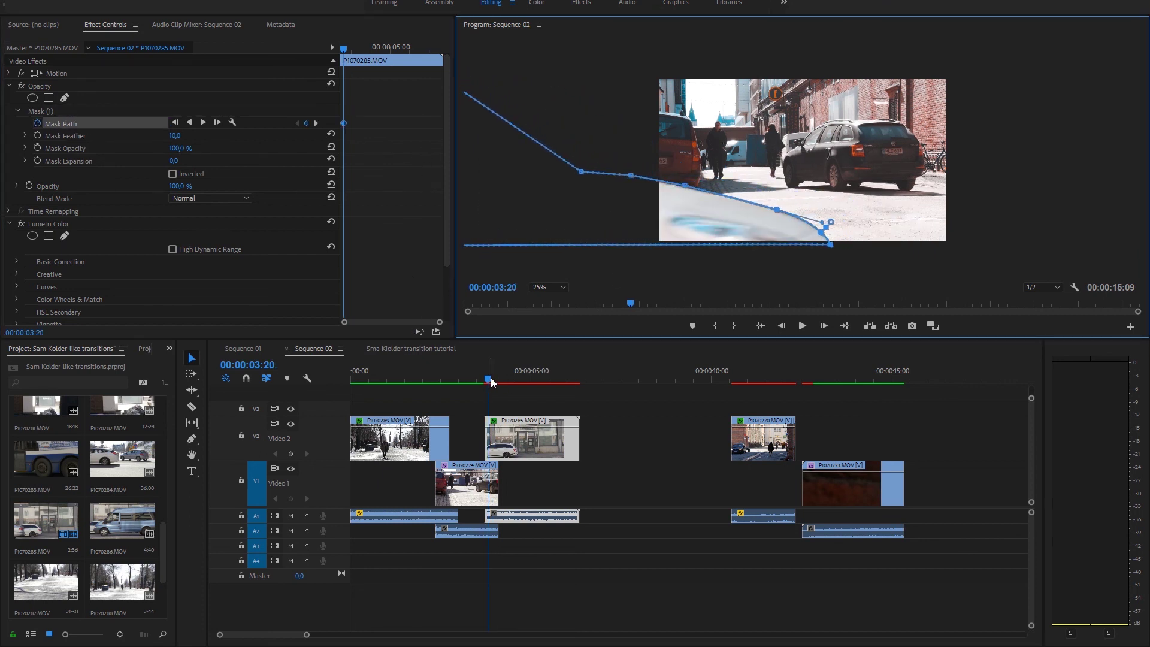
key("Left")
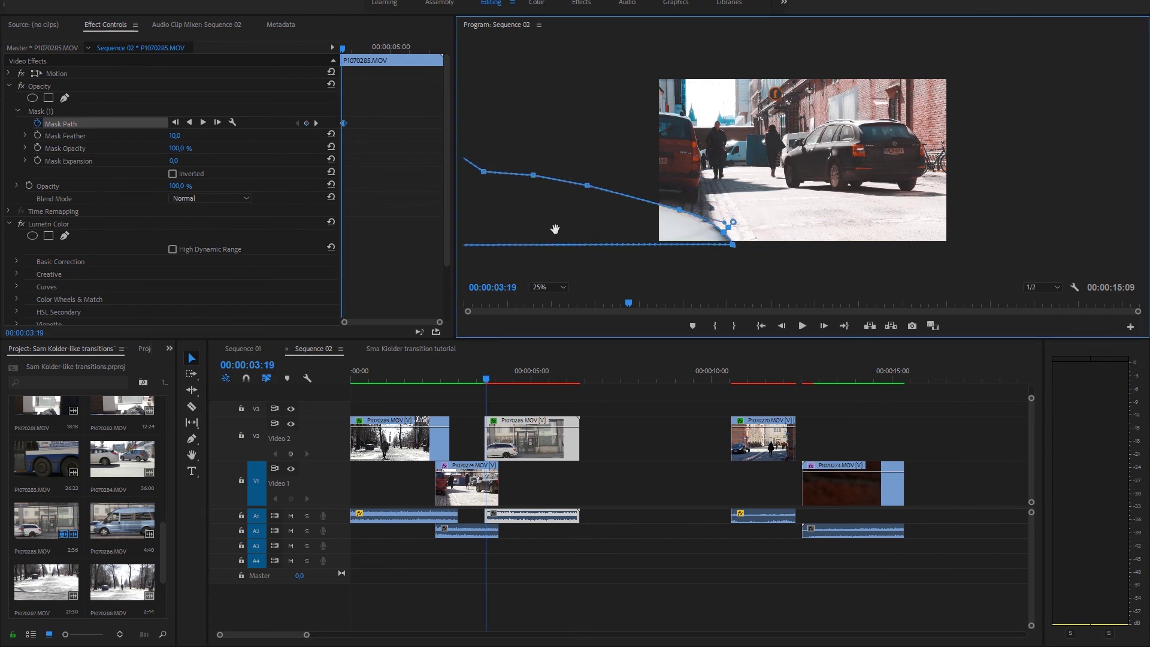
left_click(485, 382)
key("Right")
key("Right")
key("Right")
- Shift the whole mask right and adjust its top and diagonal points to follow the car
left_click_drag(616, 185, 714, 187)
left_click_drag(652, 76, 634, 69)
left_click_drag(769, 202, 788, 196)
left_click_drag(656, 70, 628, 72)
left_click_drag(811, 172, 797, 172)
- On the next frame, move and widen the mask to track the car, then check it at 03:20
key("Right")
left_click_drag(779, 210, 833, 210)
left_click_drag(683, 72, 755, 76)
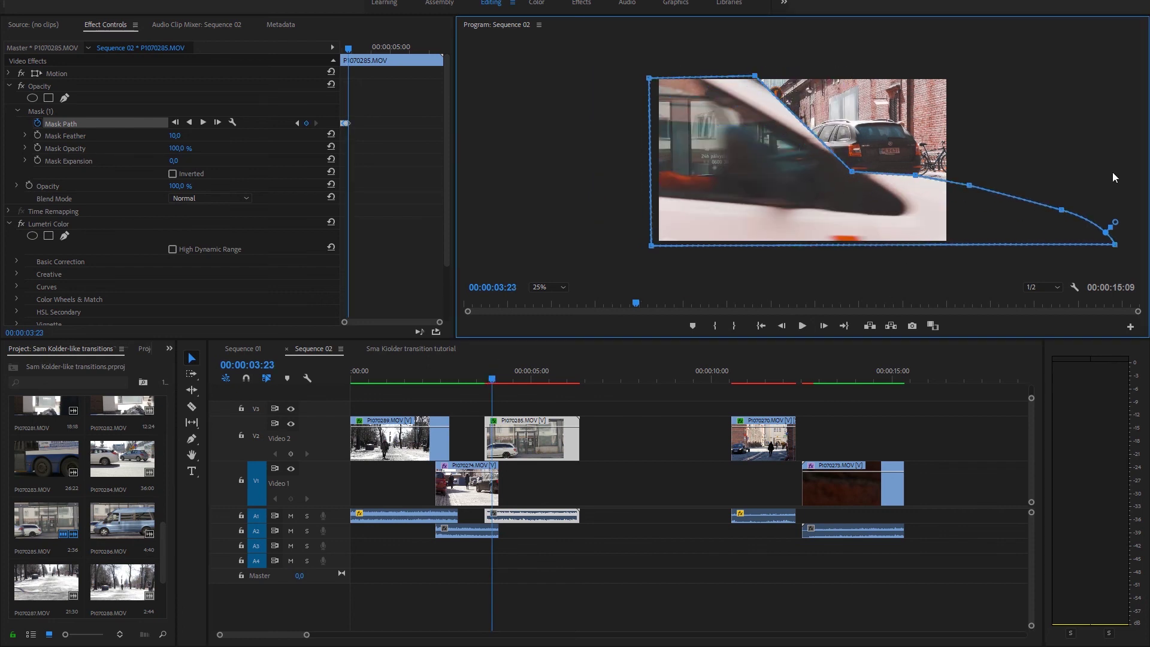
left_click_drag(872, 178, 937, 174)
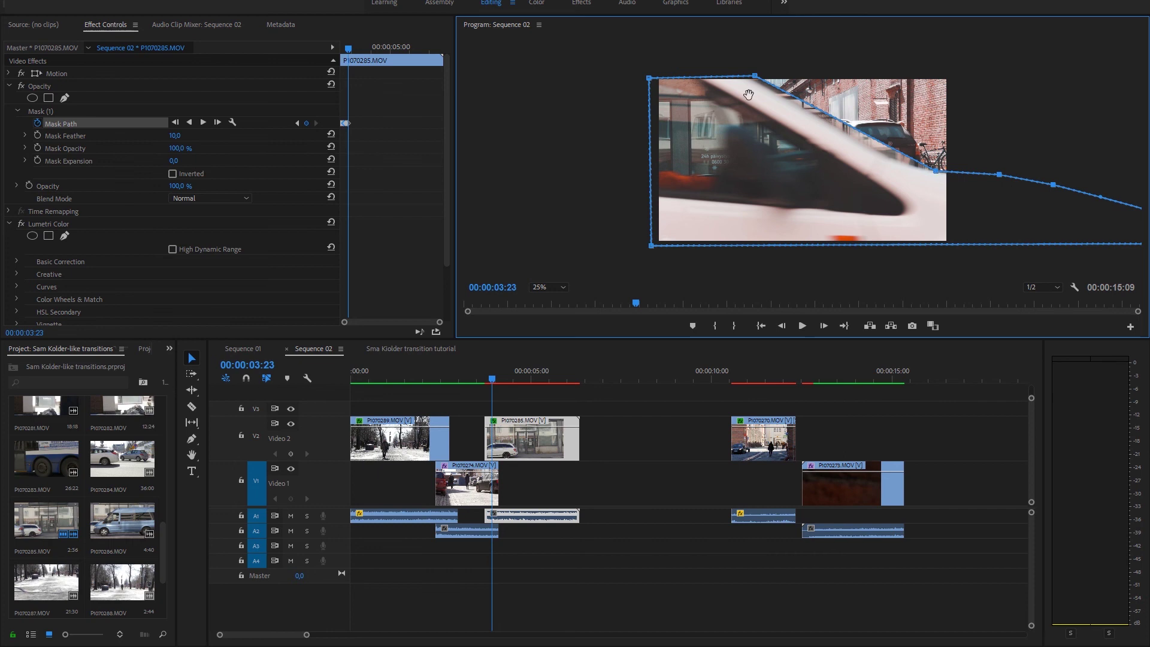
left_click(571, 393)
left_click_drag(487, 379, 489, 380)
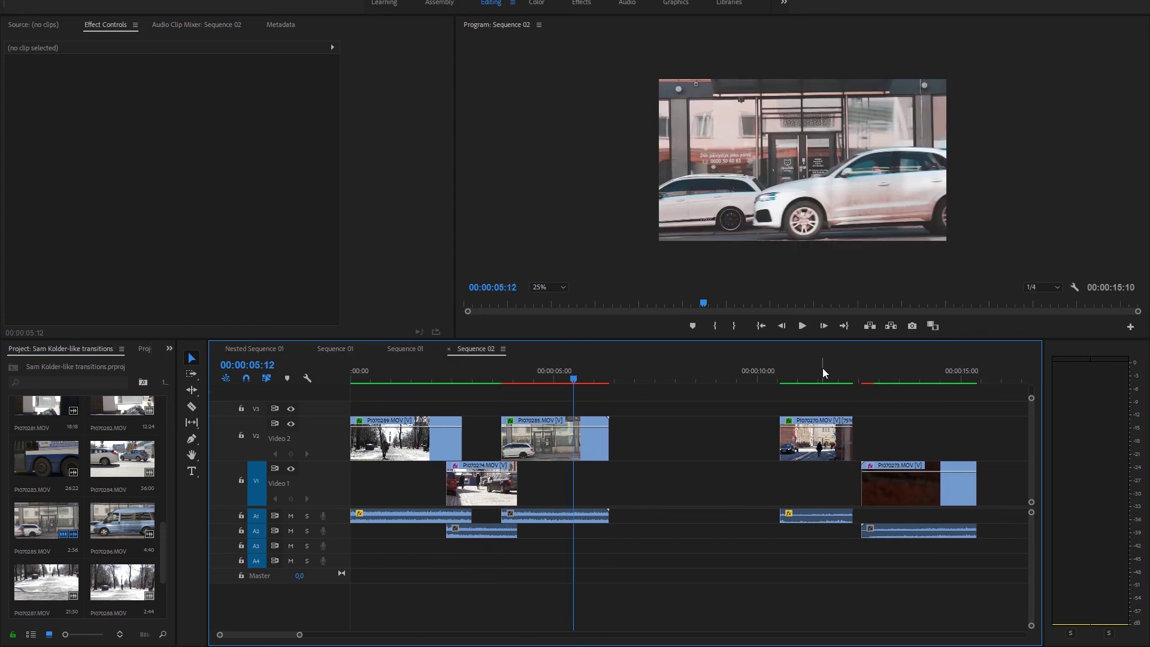
- Slide the brick-wall clip P1070273 and its audio a few frames earlier, under the street clip's tail
mouse_move(819, 377)
left_mouse_down()
mouse_move(786, 378)
mouse_move(821, 382)
left_mouse_up()
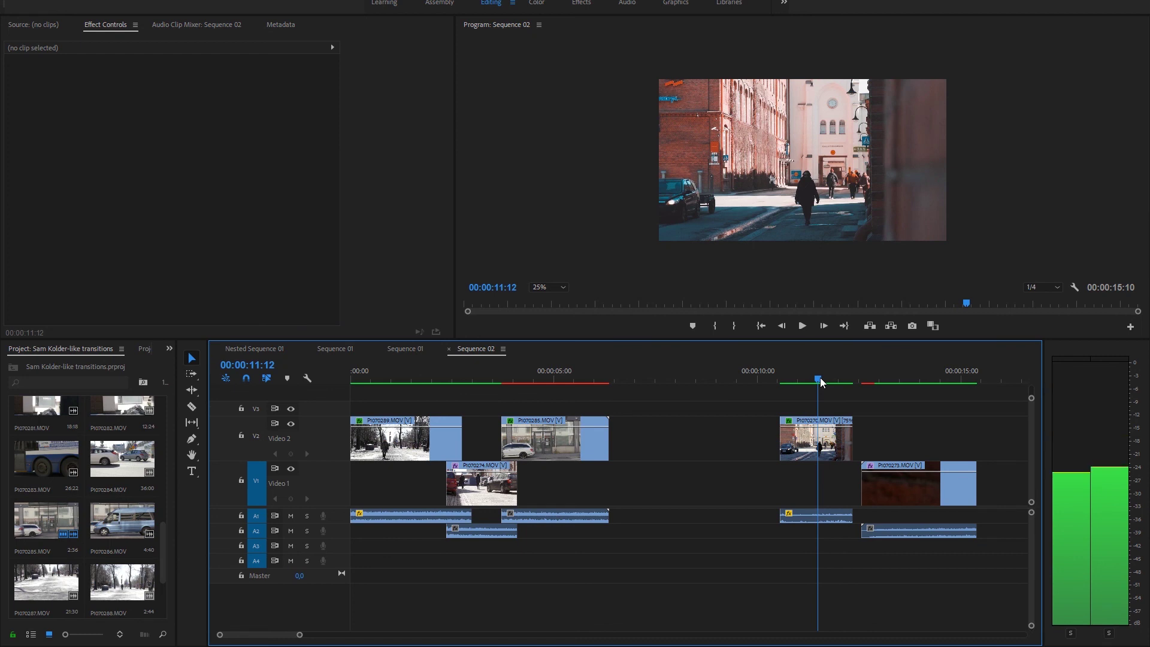
left_click_drag(821, 377, 894, 380)
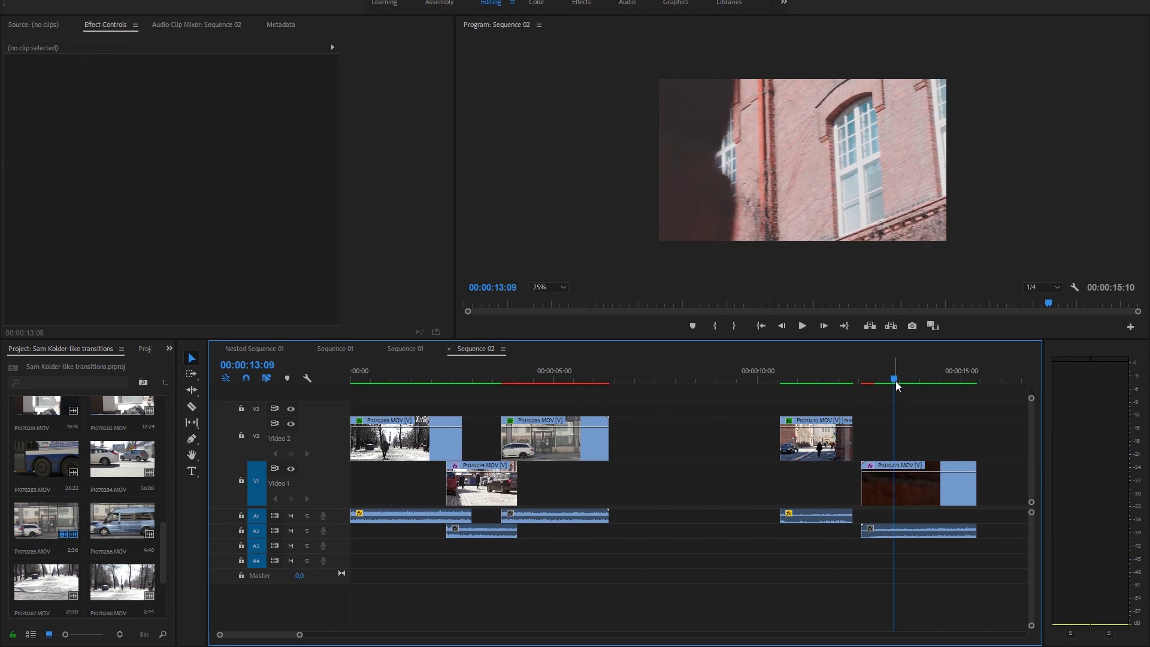
left_click(871, 468)
left_click_drag(871, 468, 860, 471)
left_click_drag(858, 380, 822, 384)
- Play back the brick-wall transition, zoom the timeline in, and select P1070270 on V2 for its Opacity controls
key("space")
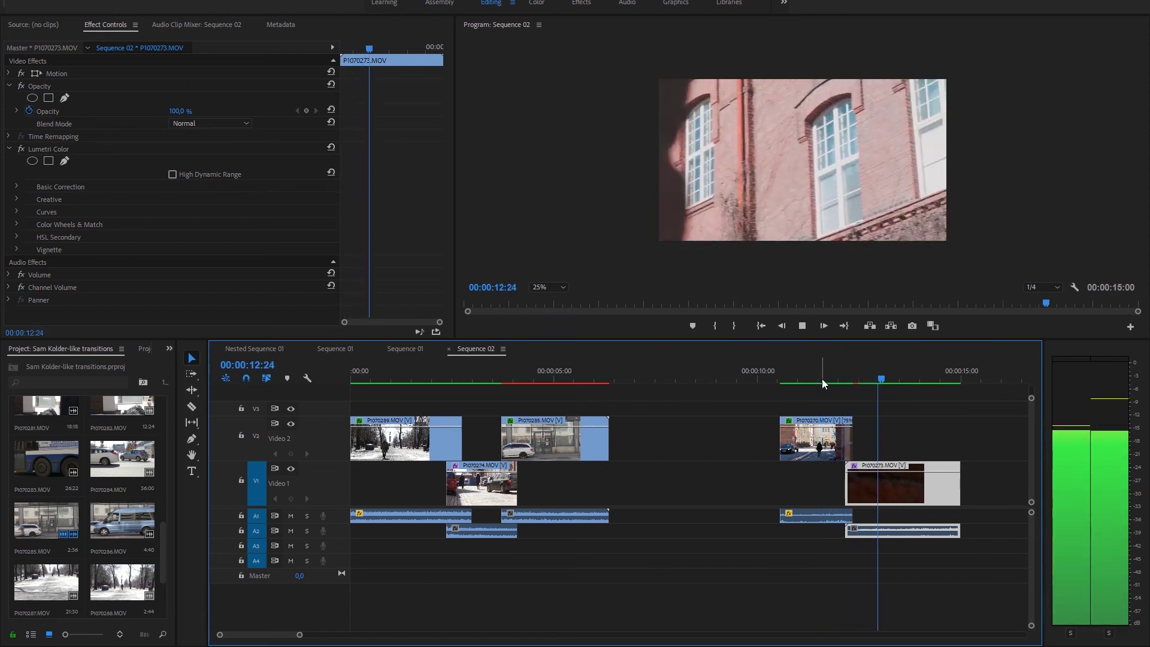
key("space")
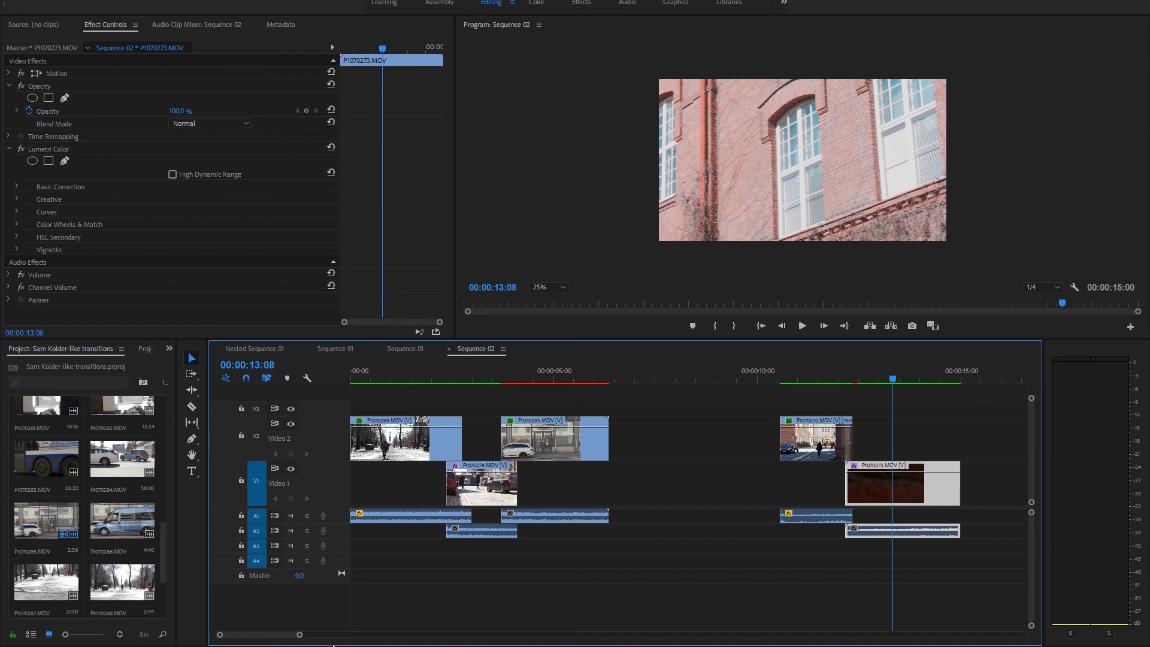
left_click_drag(300, 636, 292, 636)
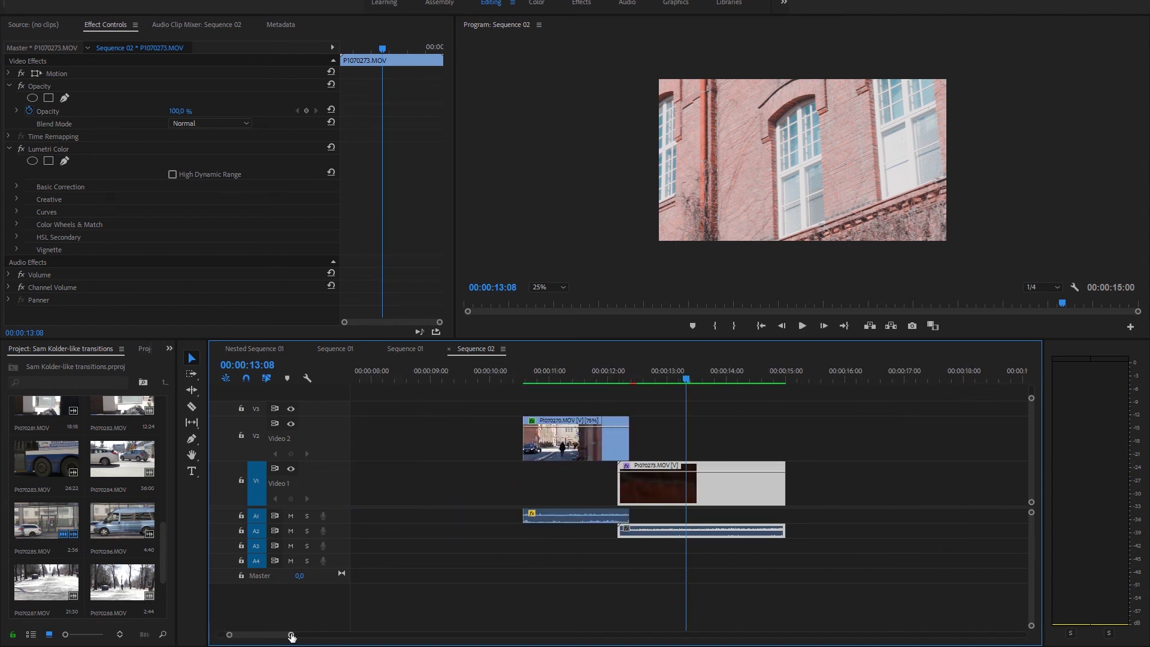
left_click(598, 430)
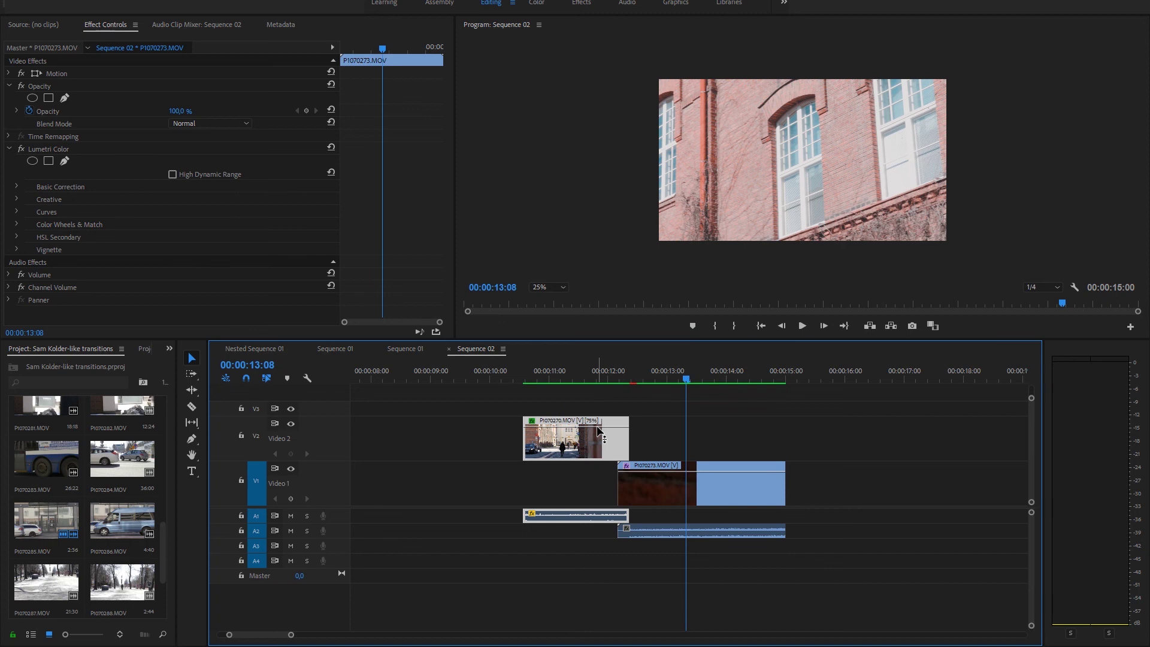
left_click(598, 427)
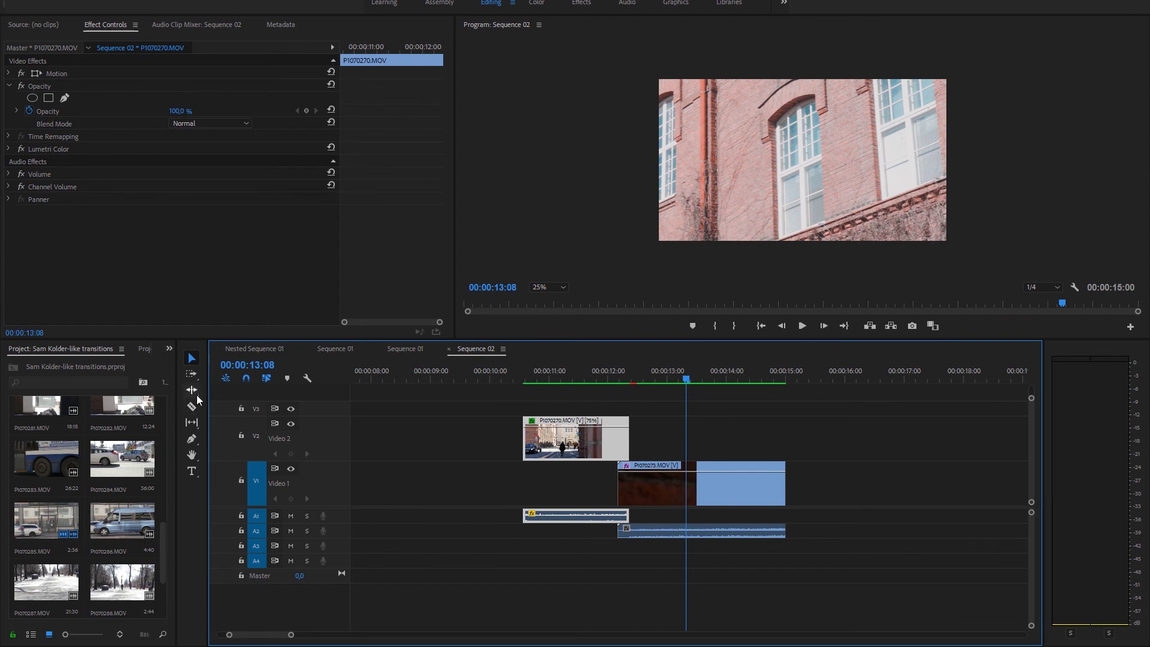
- Add opacity keyframes on P1070270's tail, dragging the end keyframe down toward 0%
left_click(193, 440)
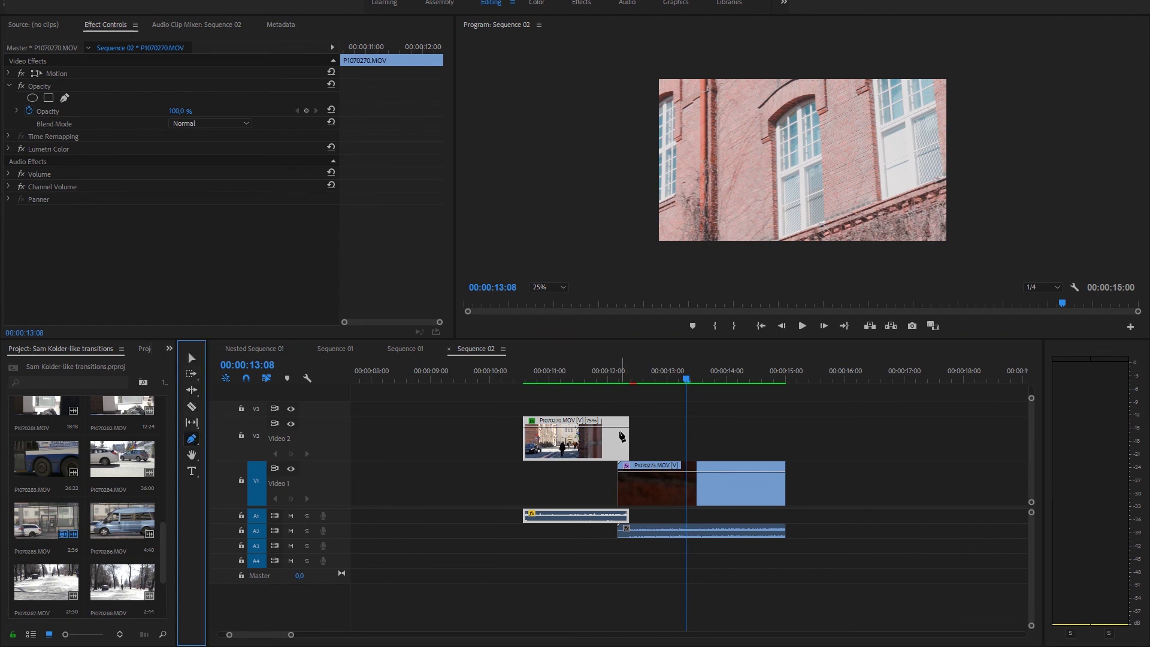
left_click(616, 427)
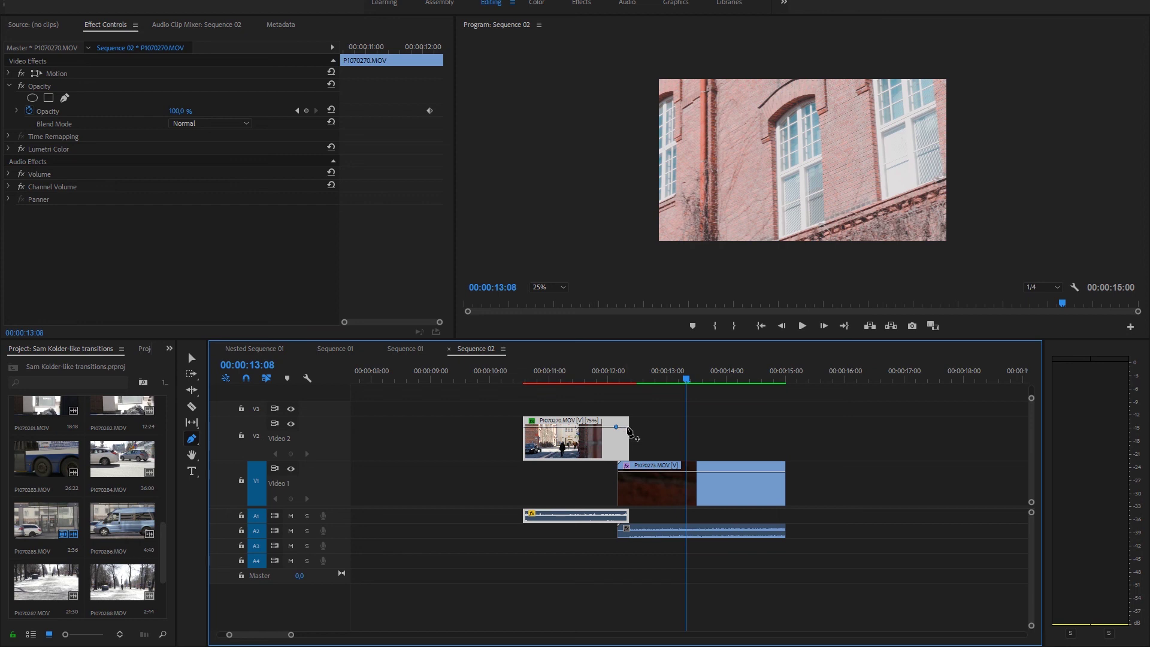
left_click_drag(627, 426, 628, 458)
left_click(625, 376)
mouse_move(625, 377)
left_mouse_down()
mouse_move(612, 384)
mouse_move(663, 381)
mouse_move(603, 379)
left_mouse_up()
- Play back the fade around 12:03–12:08 and pull the end keyframe fully down to 0% opacity
key("space")
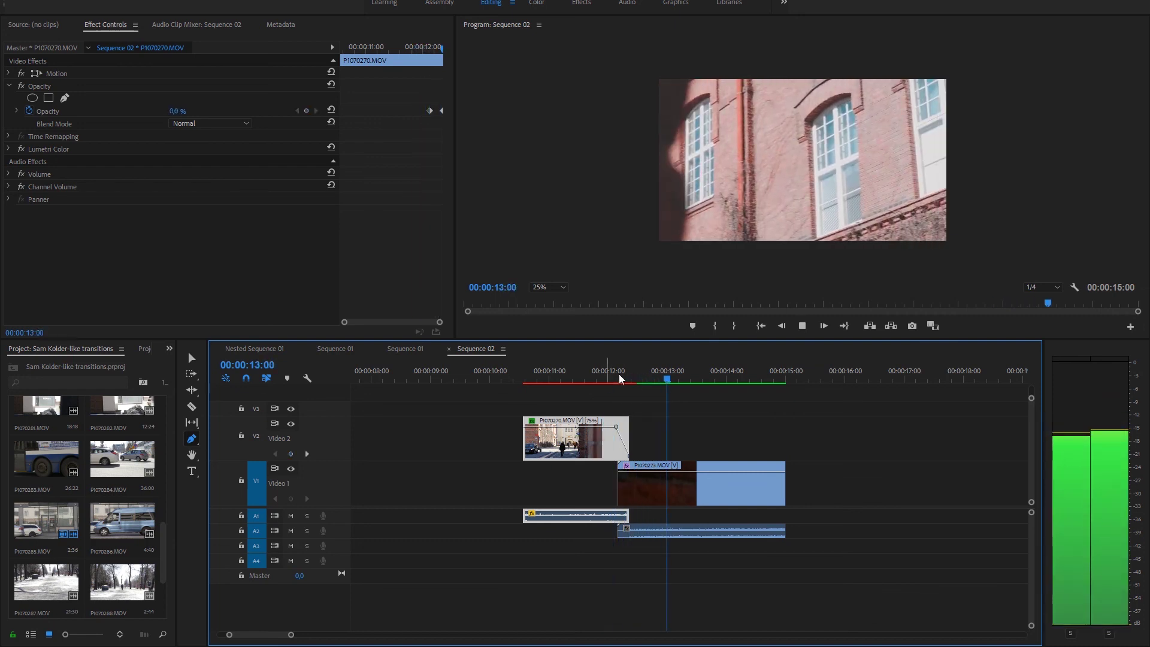
left_click(611, 376)
key("space")
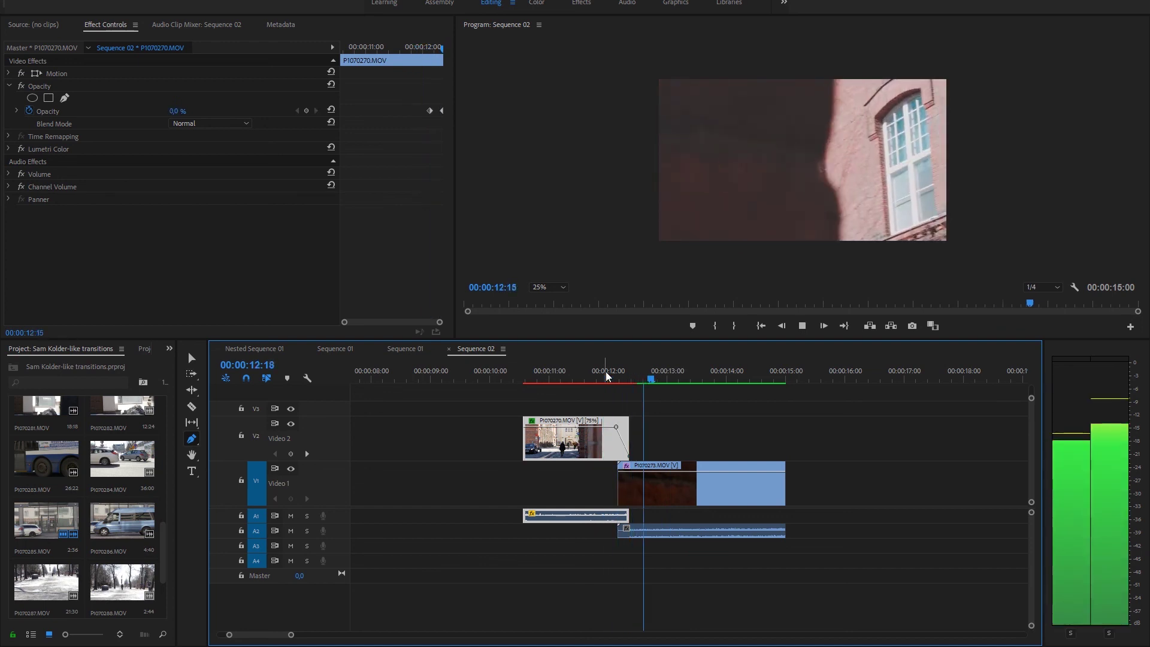
left_click_drag(611, 376, 589, 376)
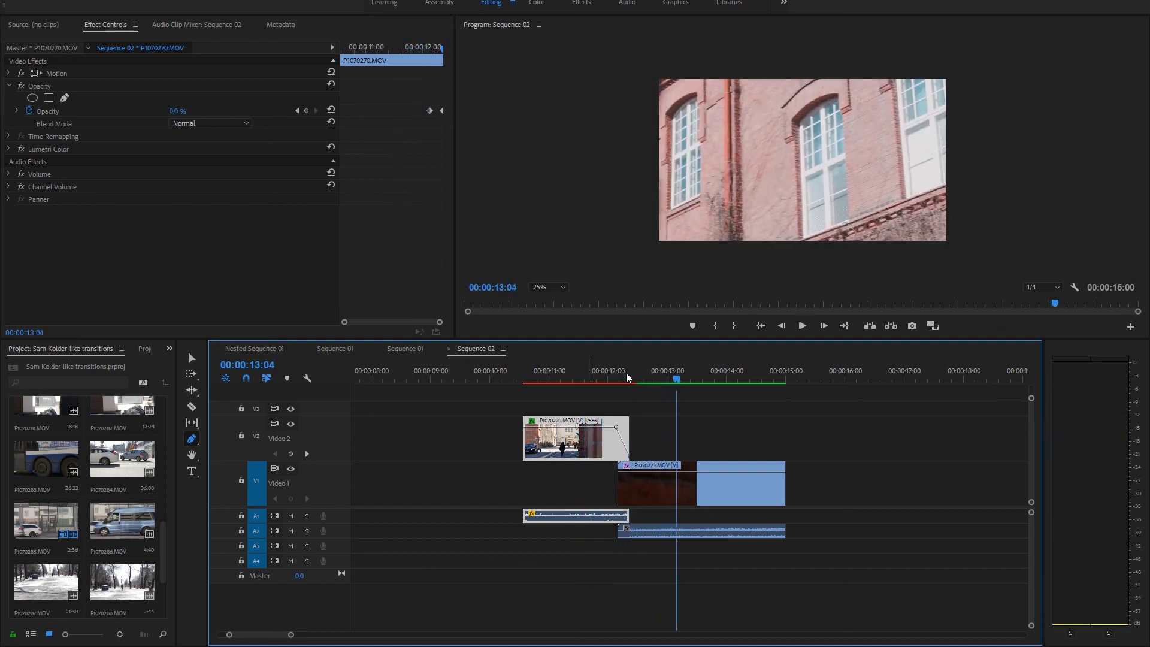
key("space")
left_click(615, 377)
key("space")
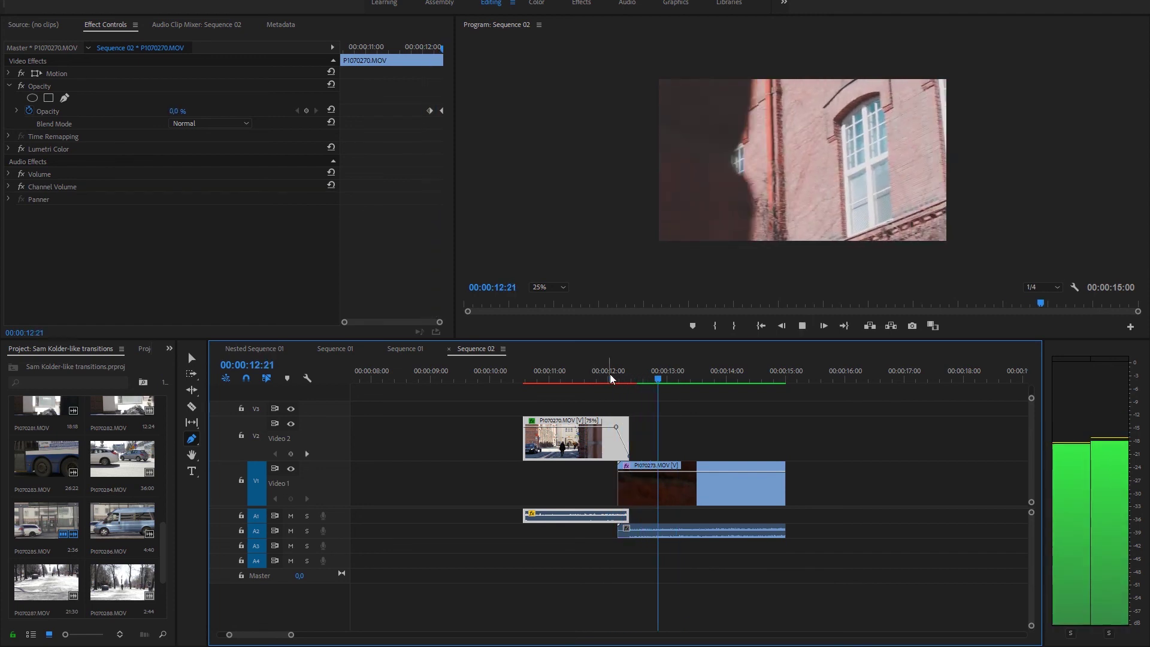
left_click_drag(653, 378, 630, 380)
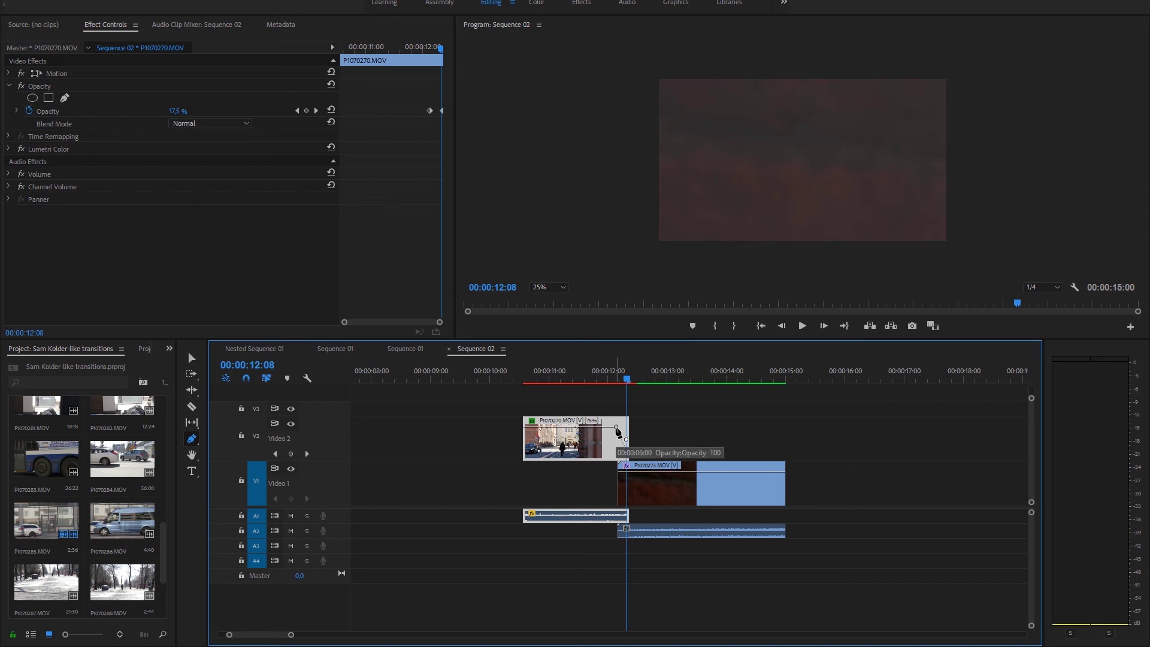
left_click_drag(627, 439, 631, 455)
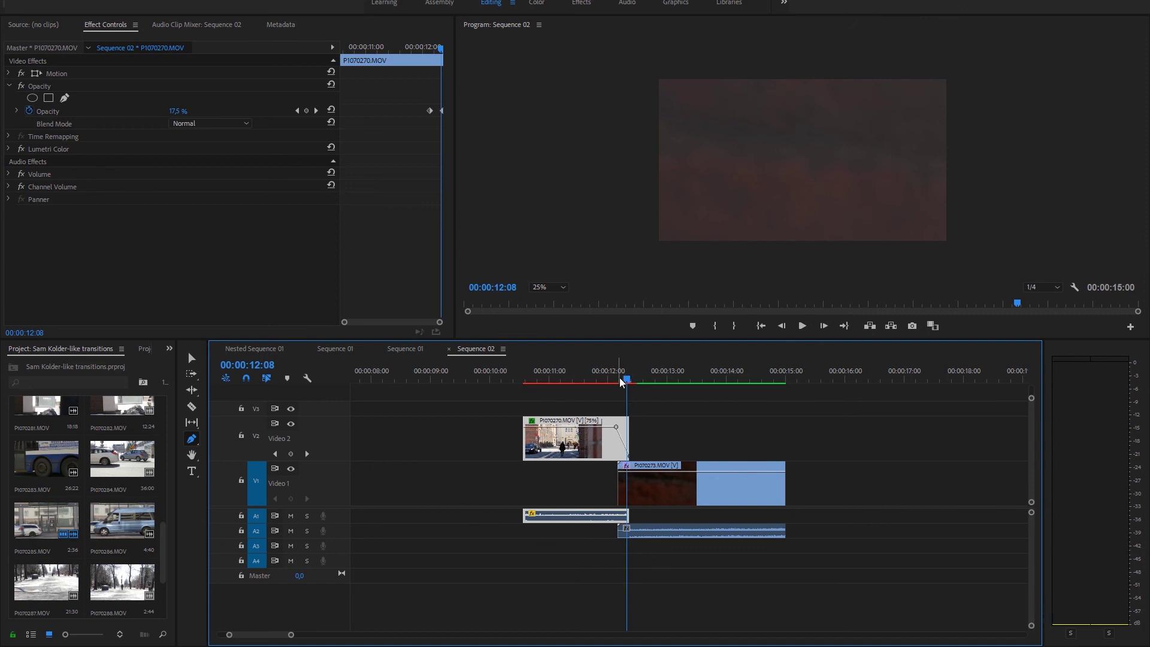
mouse_move(623, 380)
left_mouse_down()
mouse_move(612, 379)
mouse_move(623, 380)
left_mouse_up()
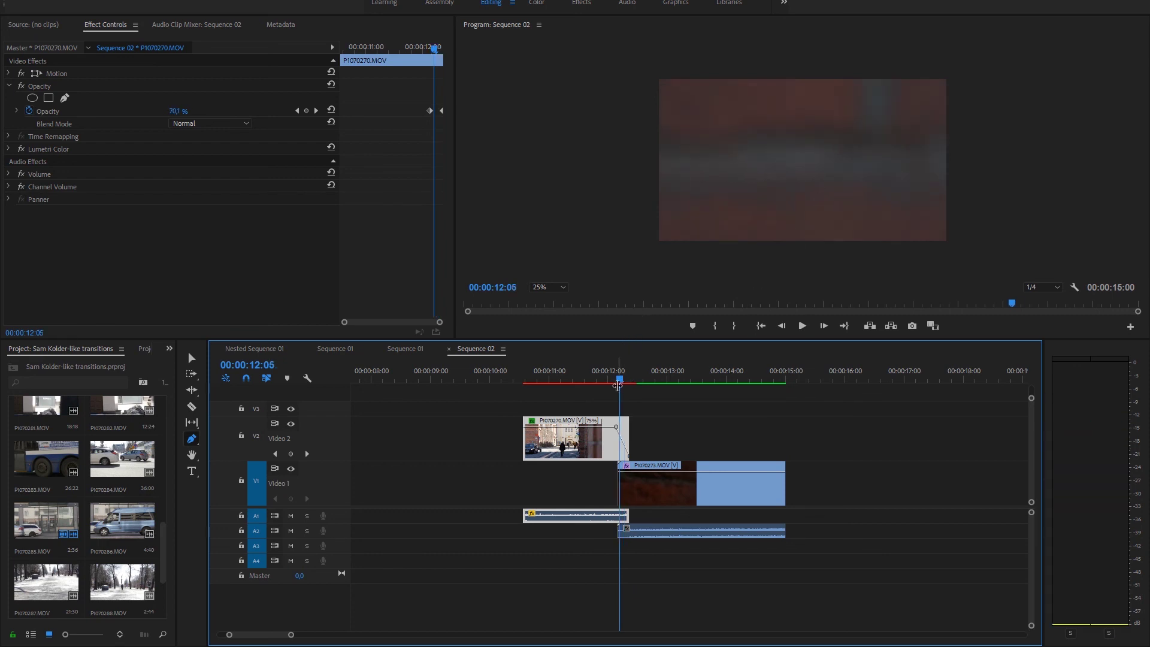
left_click_drag(622, 384, 616, 382)
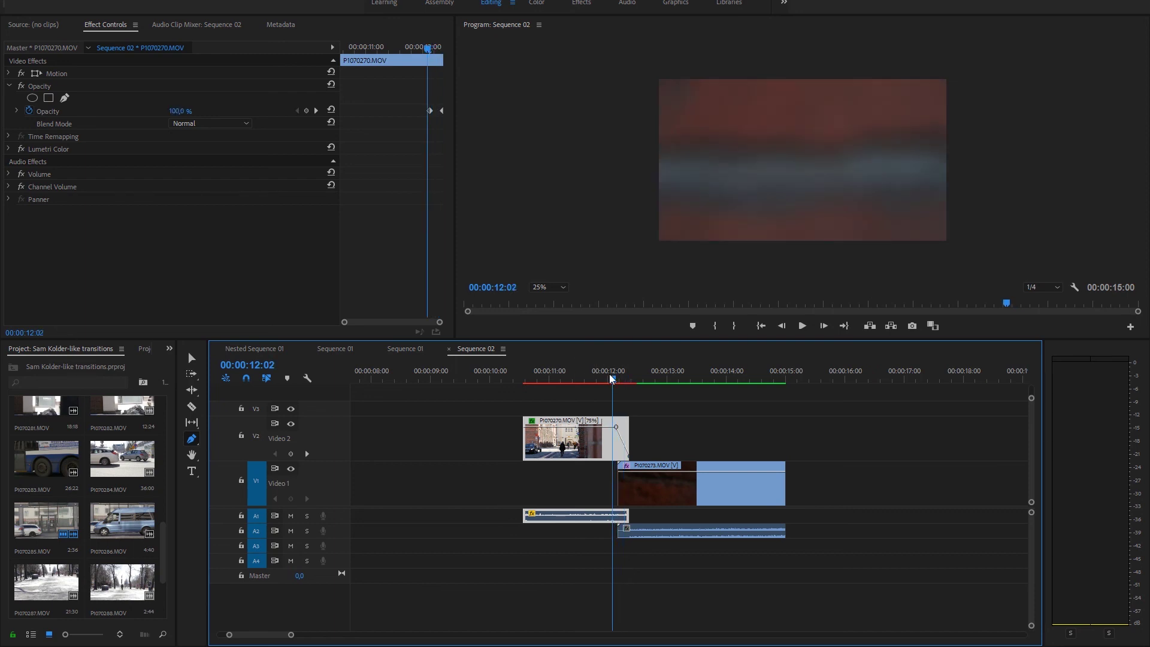
key("space")
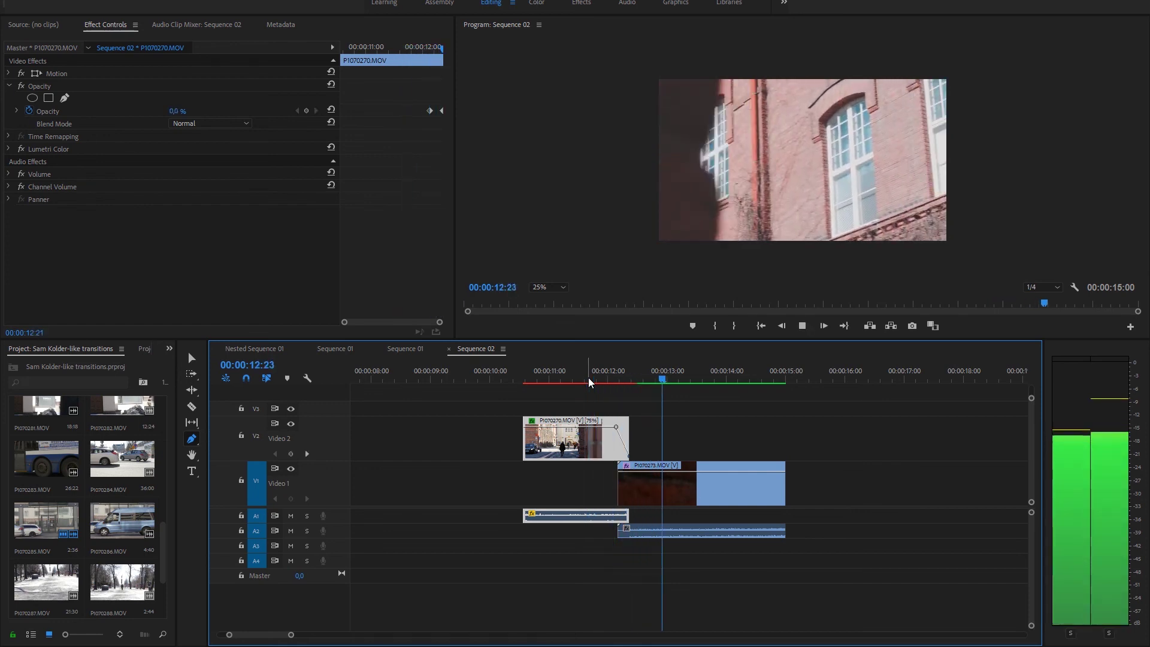
left_click_drag(567, 377, 552, 376)
key("space")
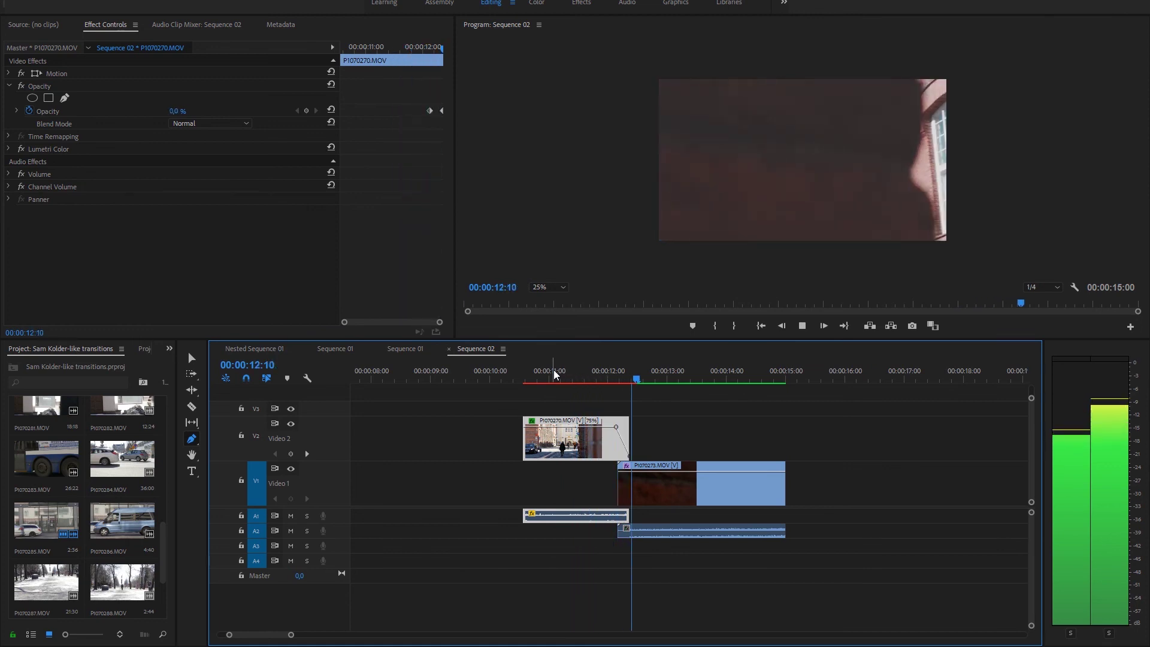
left_click(606, 374)
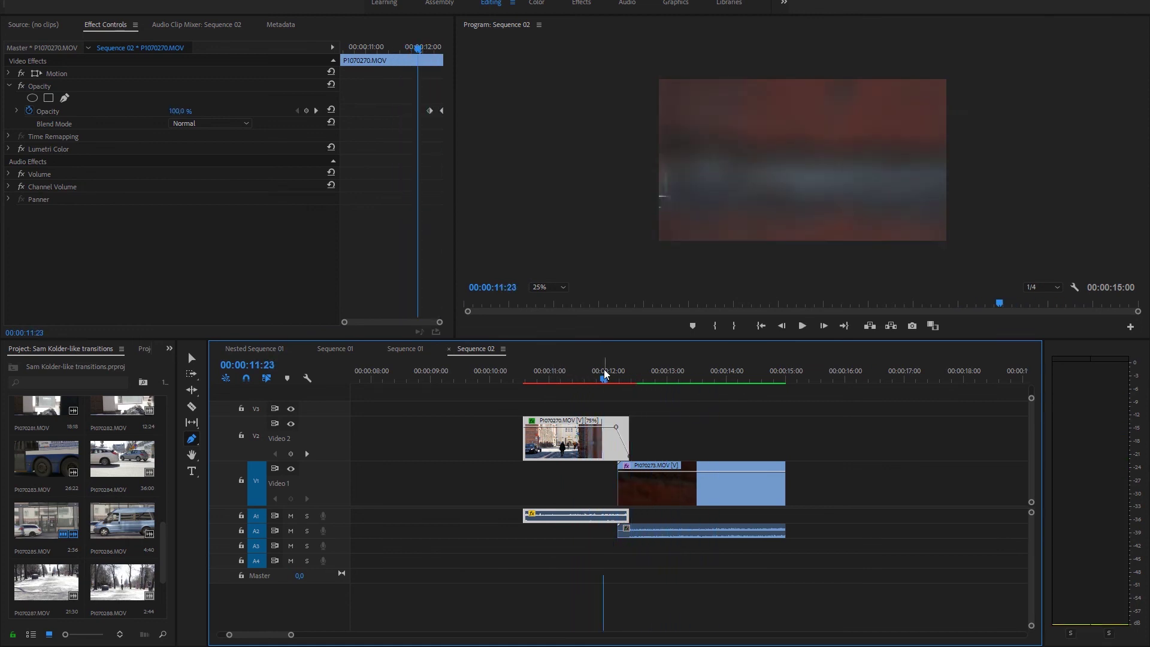
left_click(809, 376)
left_click_drag(558, 375, 556, 375)
key("space")
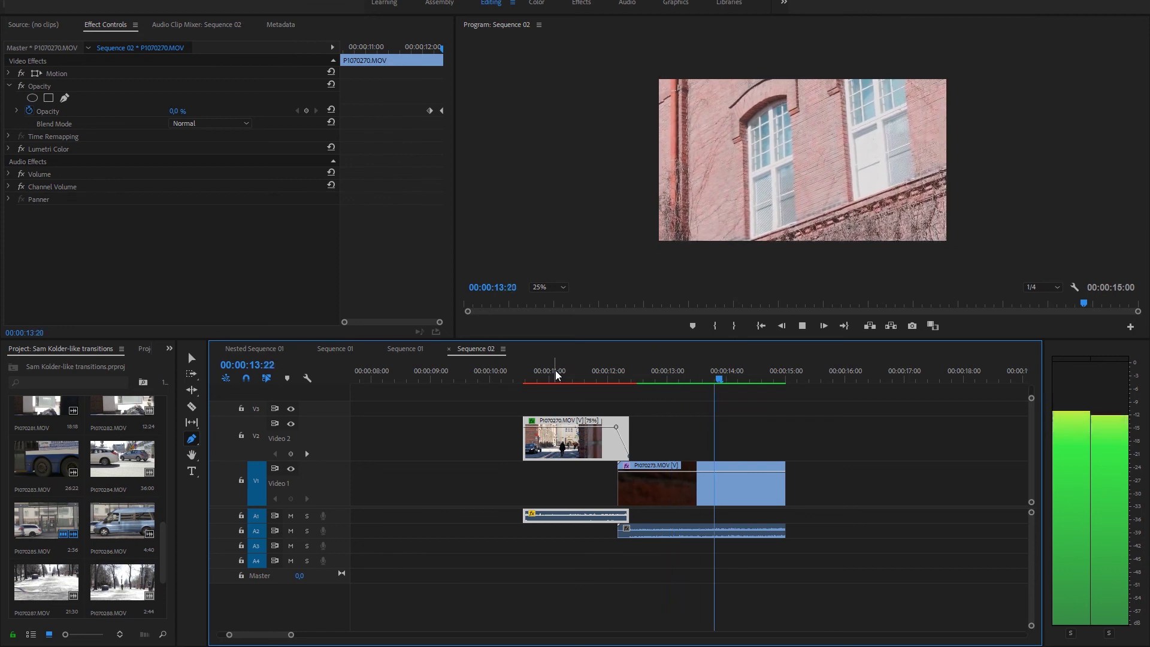
key("space")
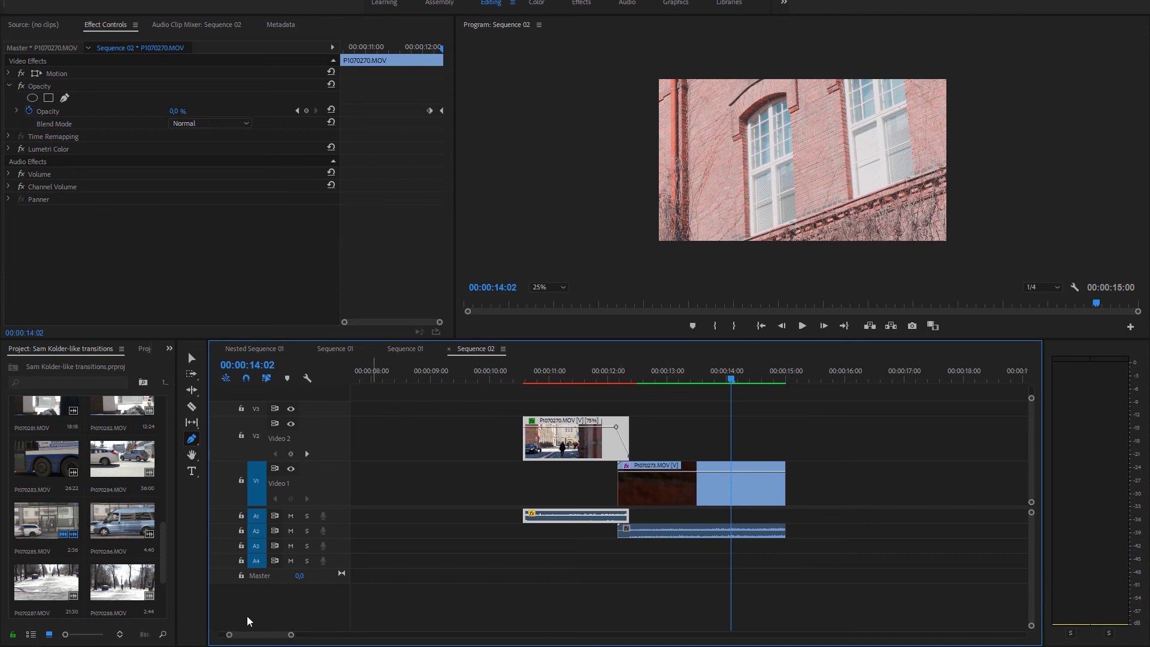
left_click(620, 376)
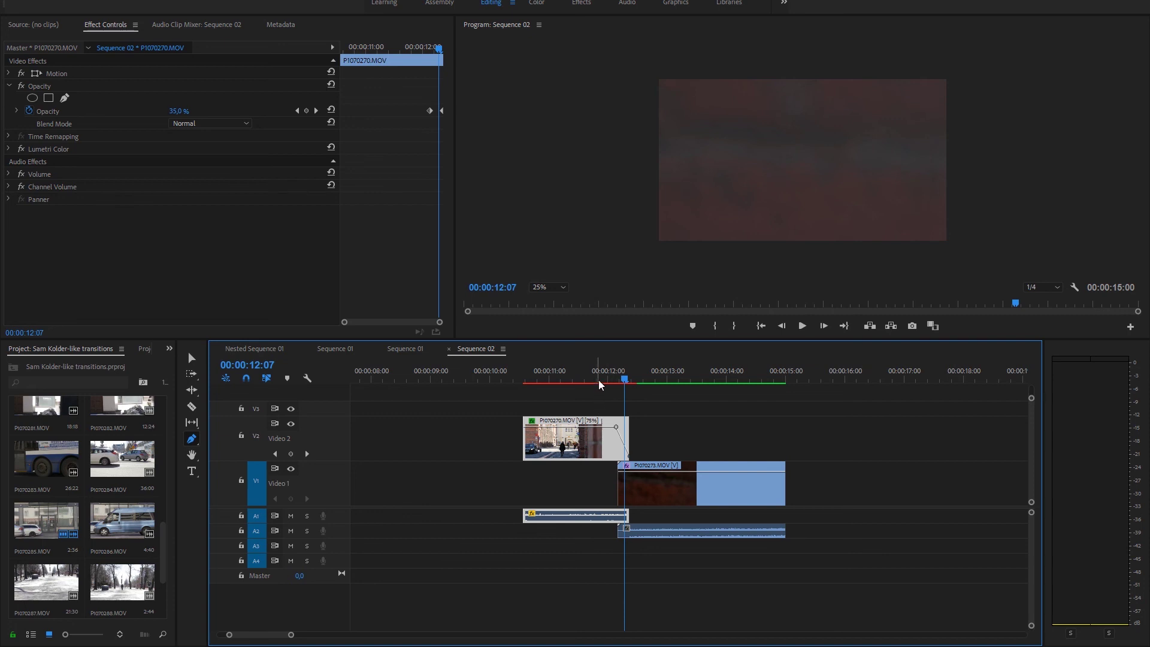
left_click_drag(627, 380, 650, 382)
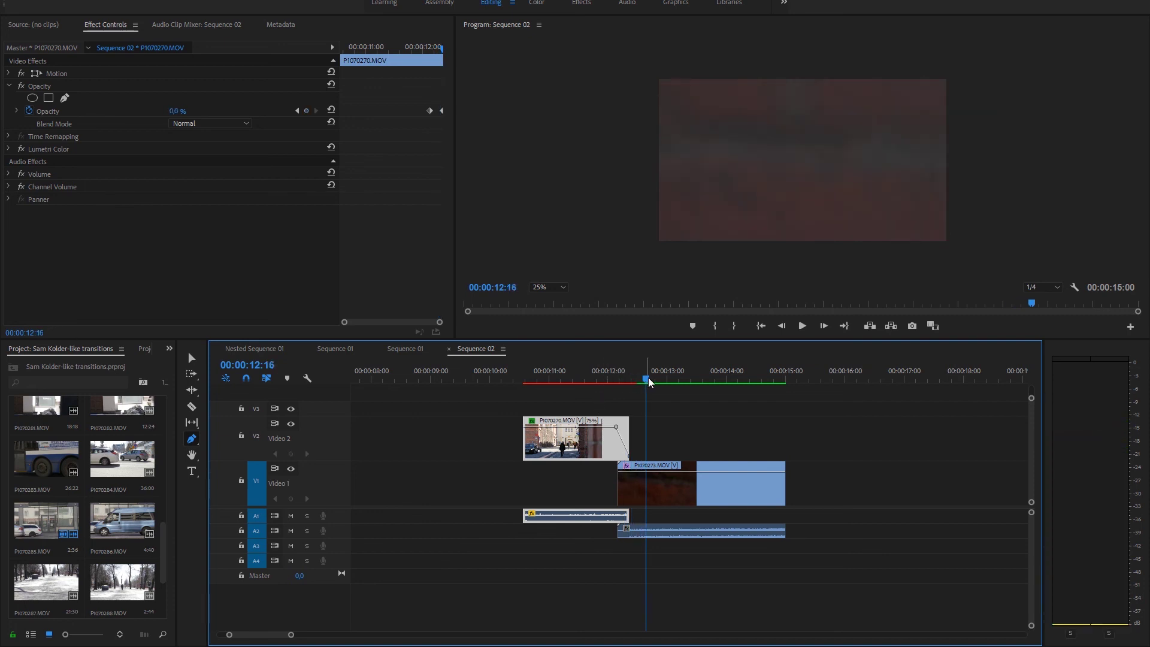
left_click_drag(649, 382, 570, 383)
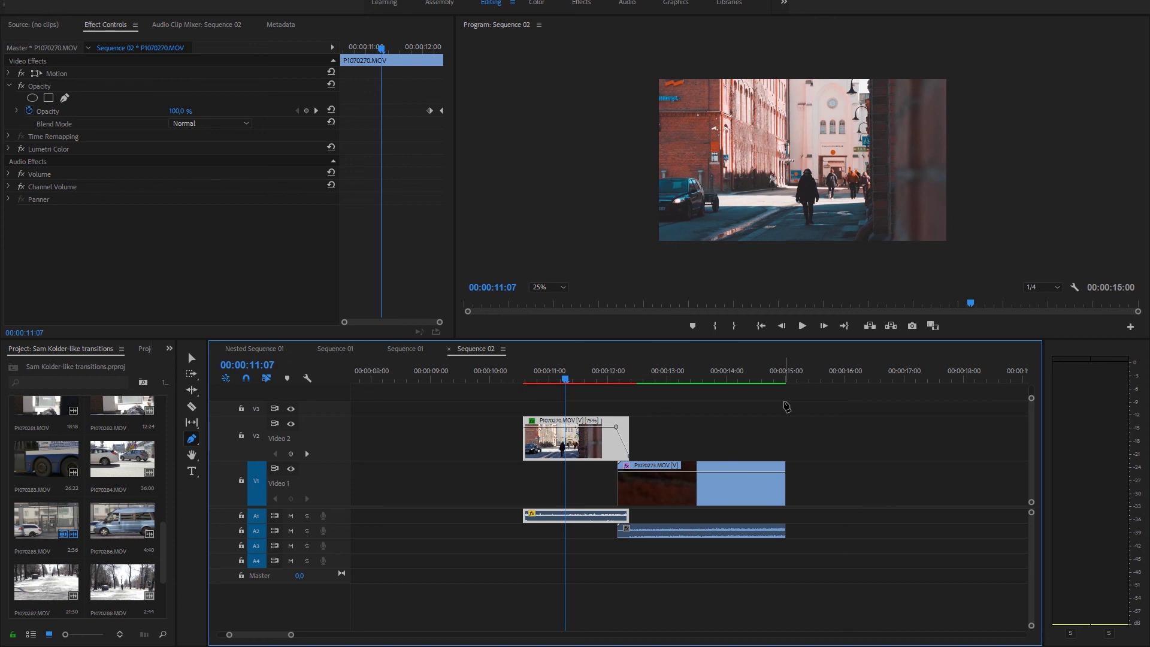